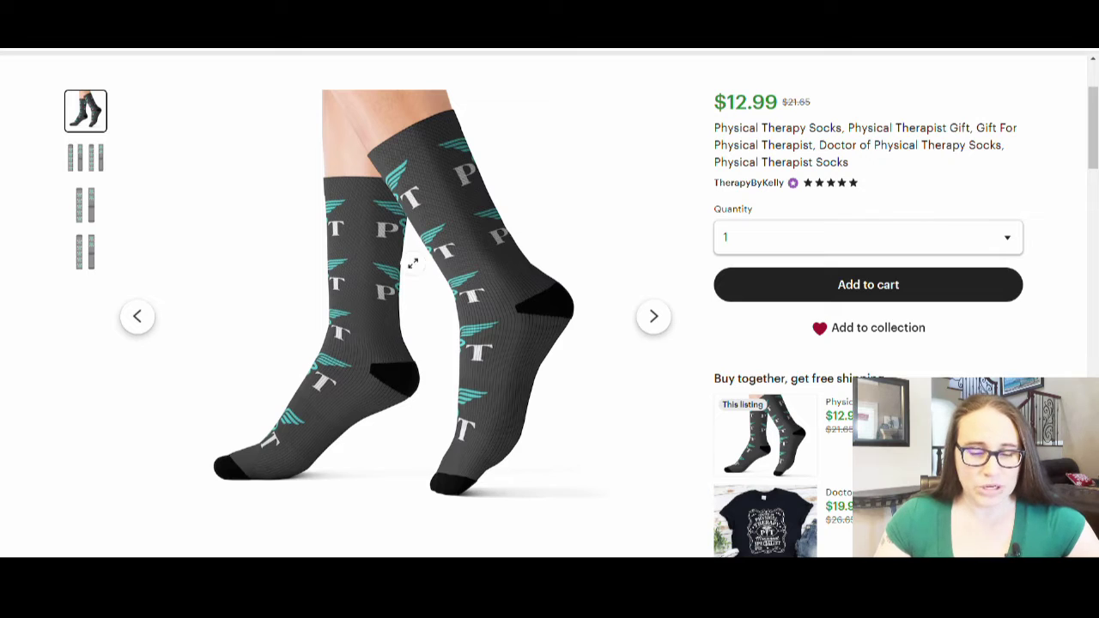
Step: View the flat front-and-back mockup image in the physical therapy socks listing
click(95, 168)
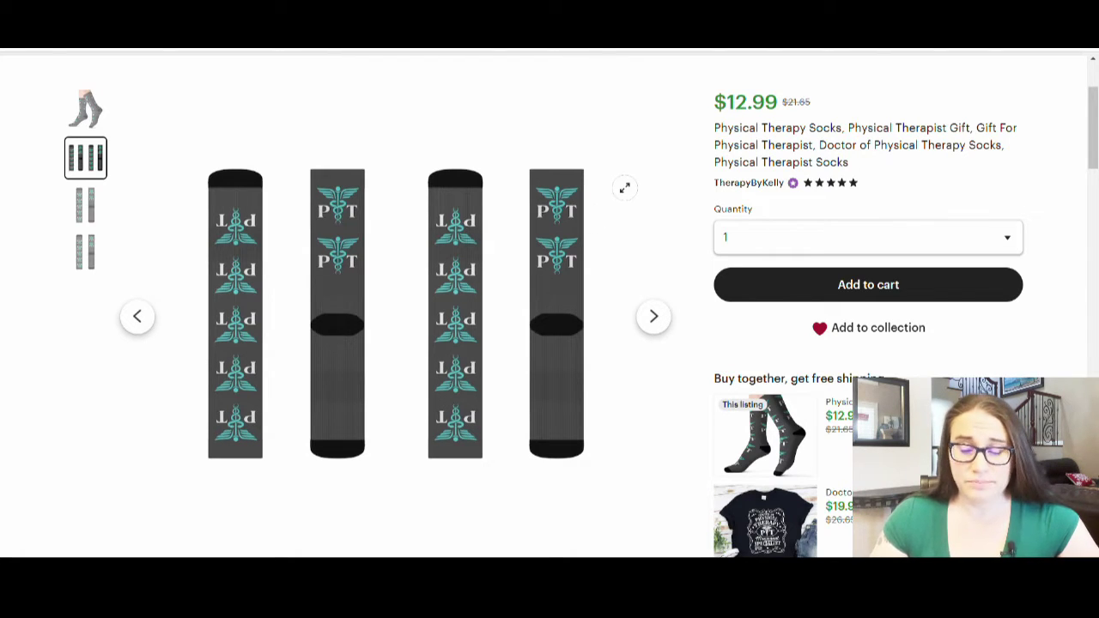
Step: Switch to Printify and open the Sublimation Socks product from the catalog's Bestsellers
click(799, 21)
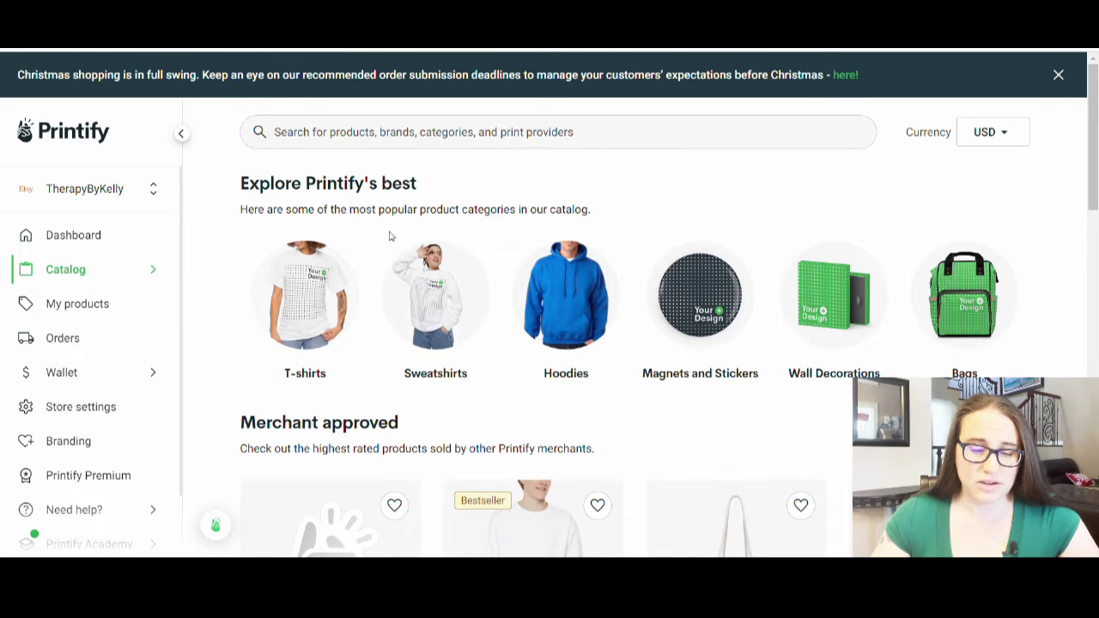
mouse_move(152, 269)
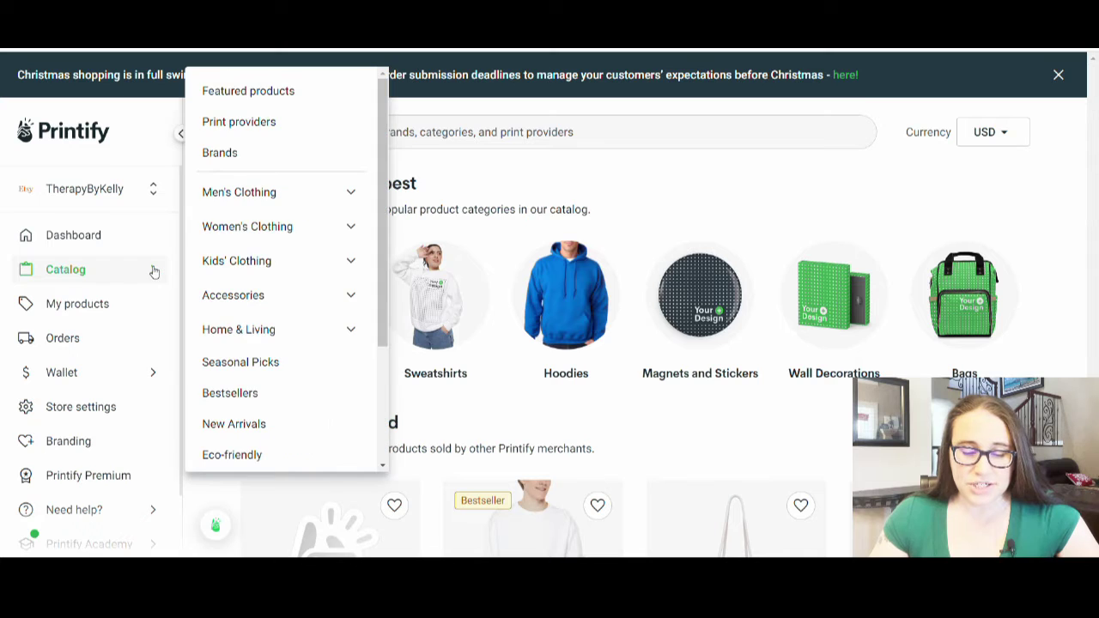
click(258, 395)
scroll(743, 300, down, 3)
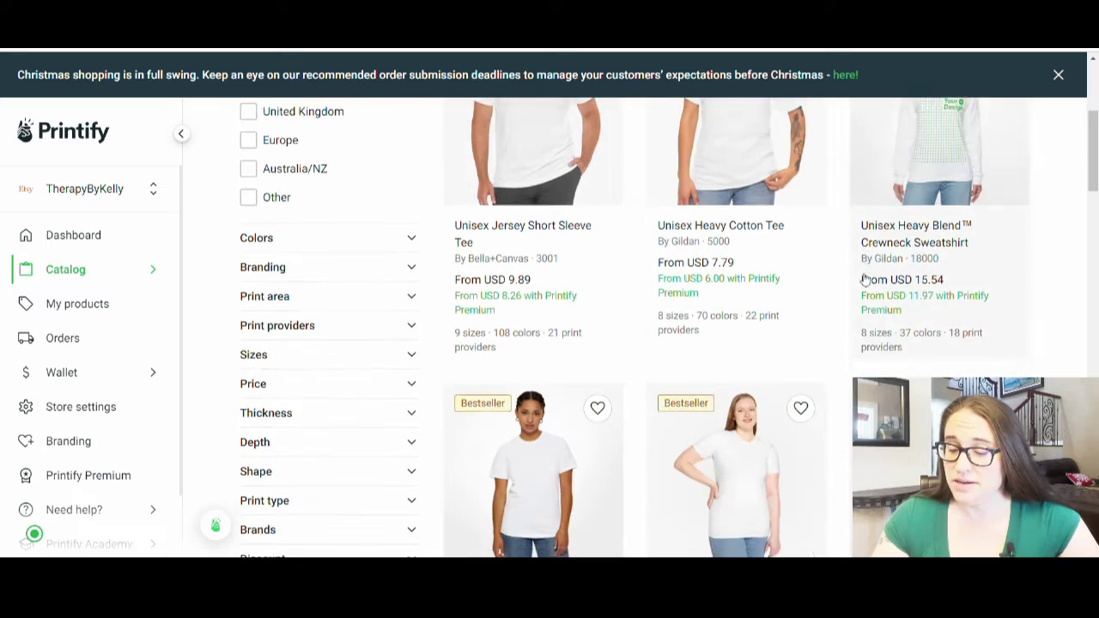
scroll(864, 279, down, 6)
scroll(622, 270, down, 9)
scroll(905, 277, down, 8)
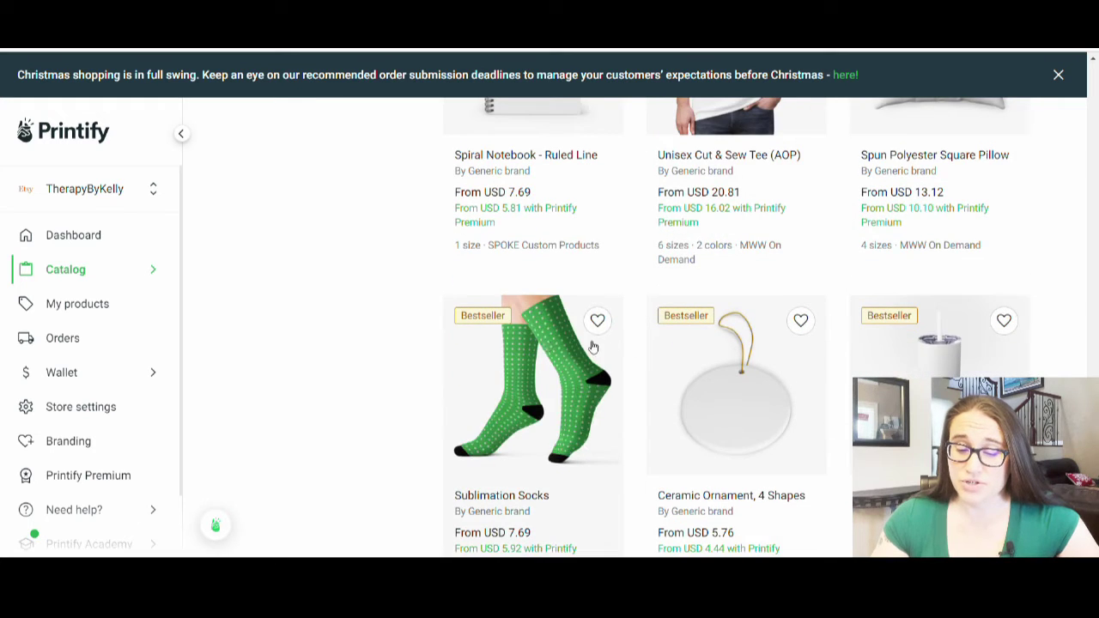
scroll(591, 347, down, 1)
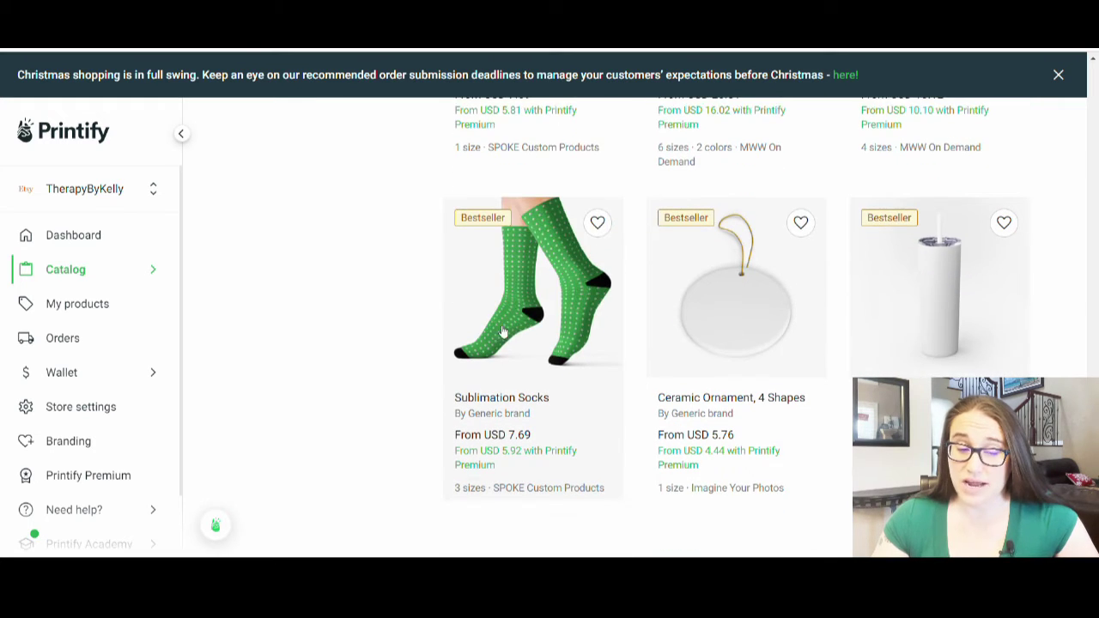
click(550, 325)
Step: Start designing the Sublimation Socks with SPOKE Custom Products as the print provider
scroll(782, 284, down, 2)
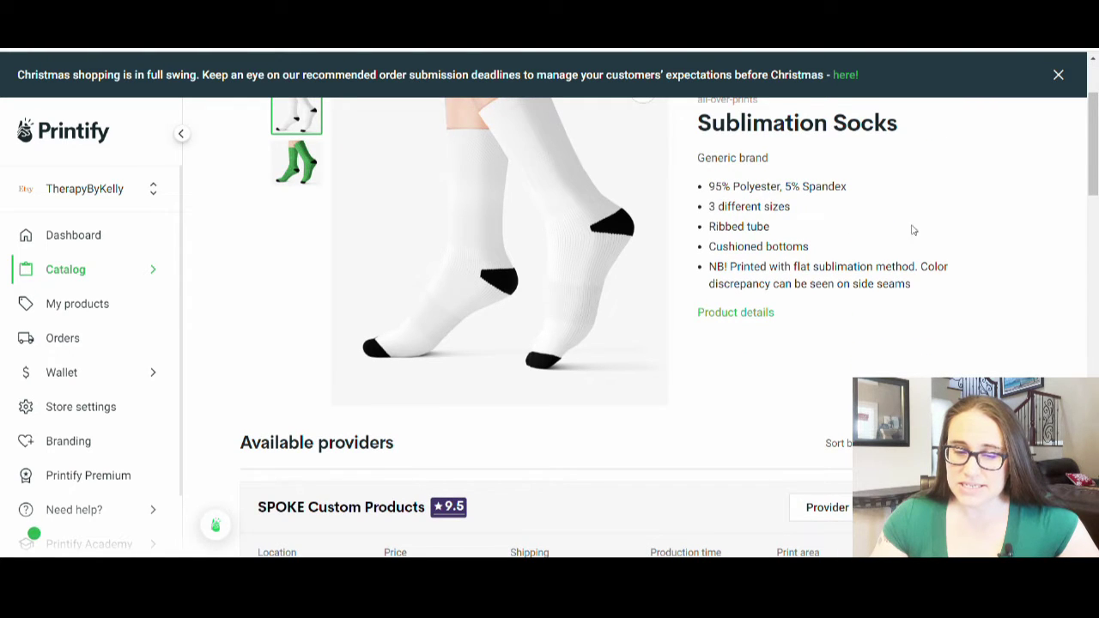
scroll(880, 145, down, 5)
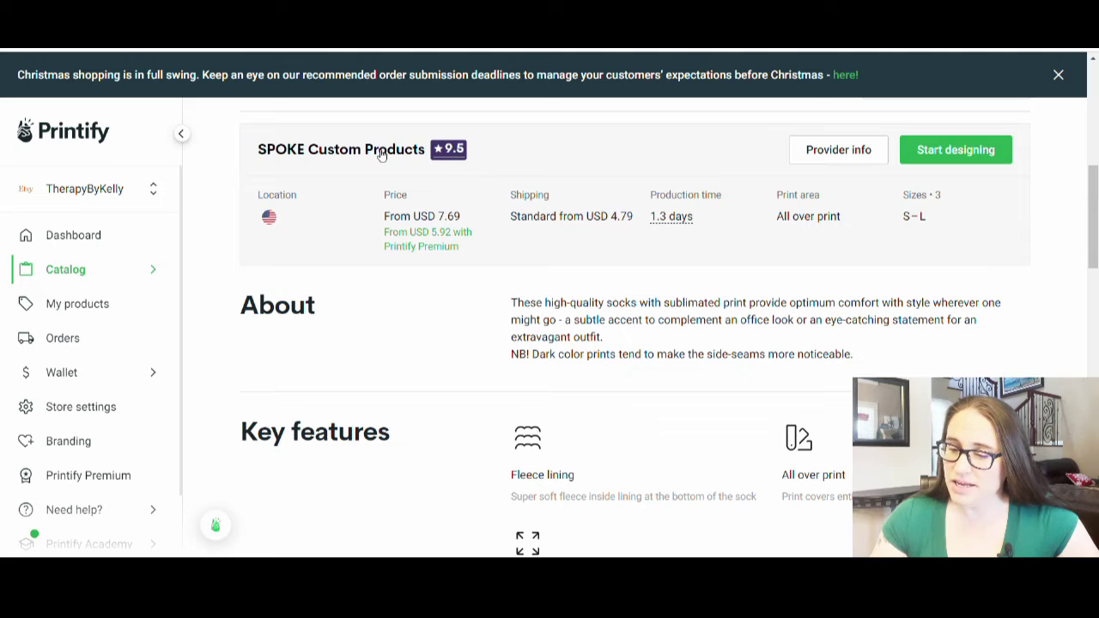
click(955, 157)
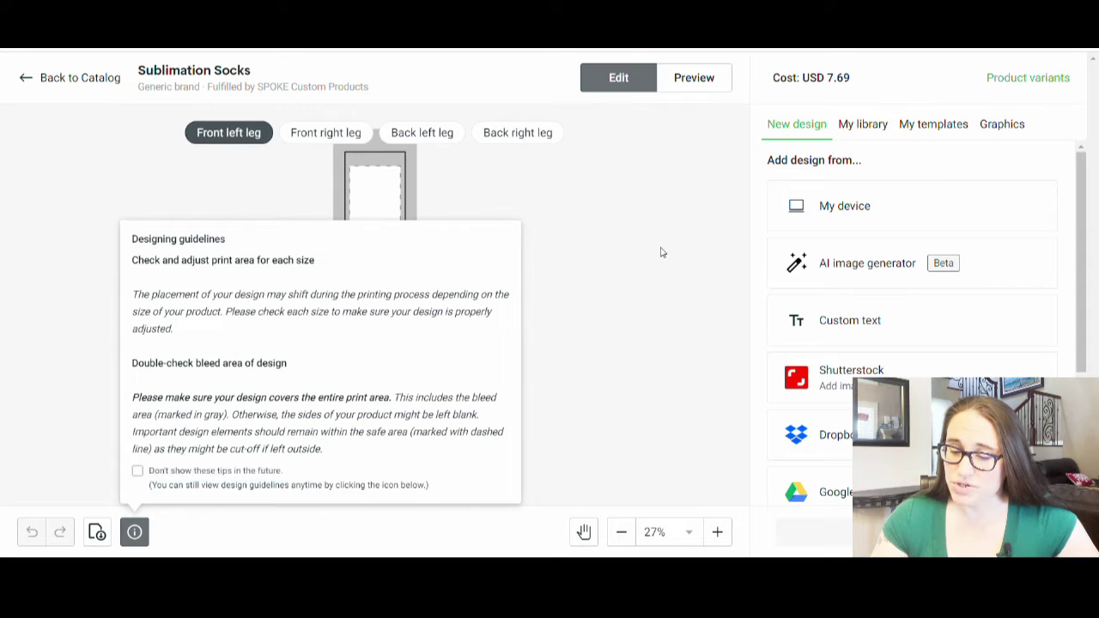
Step: Dismiss the designing guidelines and look up the print file requirements for the socks
click(663, 252)
scroll(1022, 259, down, 1)
scroll(1022, 259, down, 2)
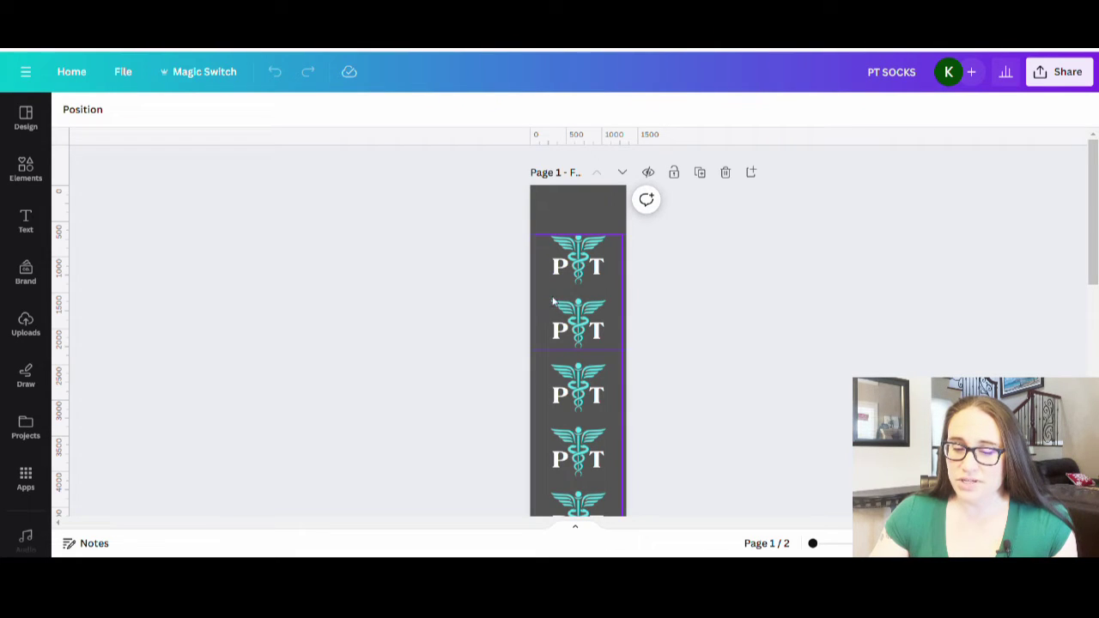
Step: Examine the front and back pages of the PT SOCKS design in Canva
scroll(660, 262, down, 3)
scroll(660, 259, up, 3)
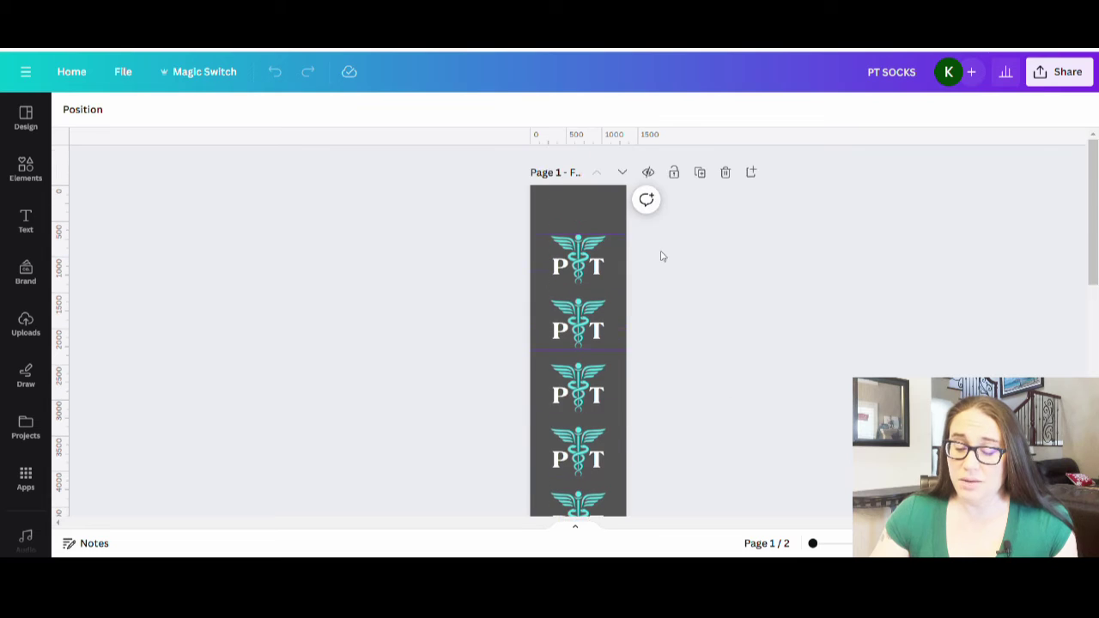
scroll(661, 256, down, 10)
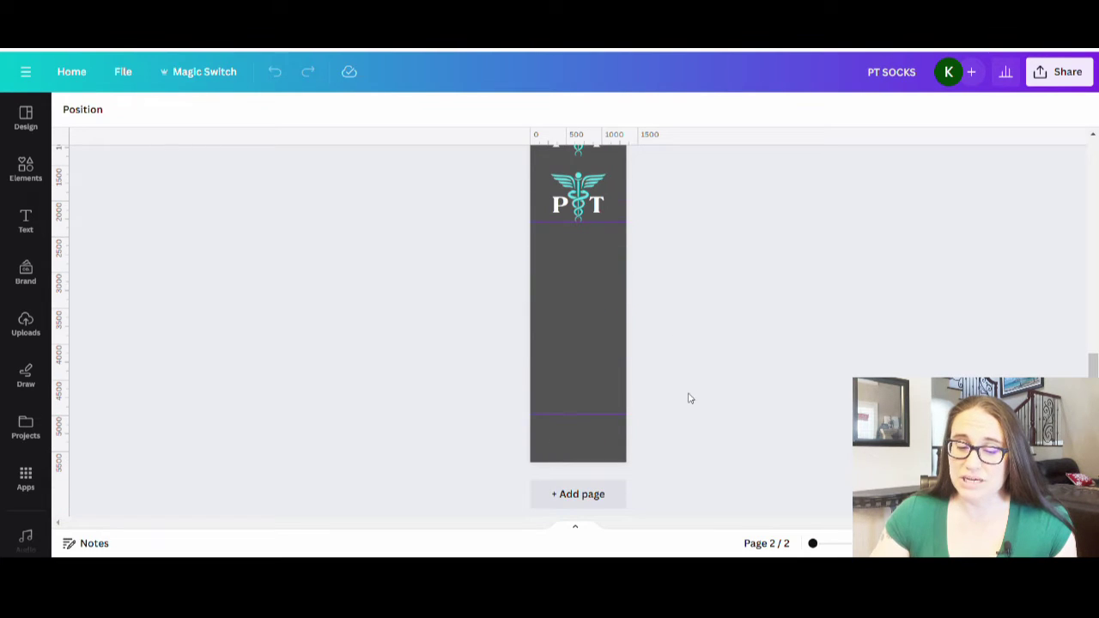
scroll(683, 390, up, 10)
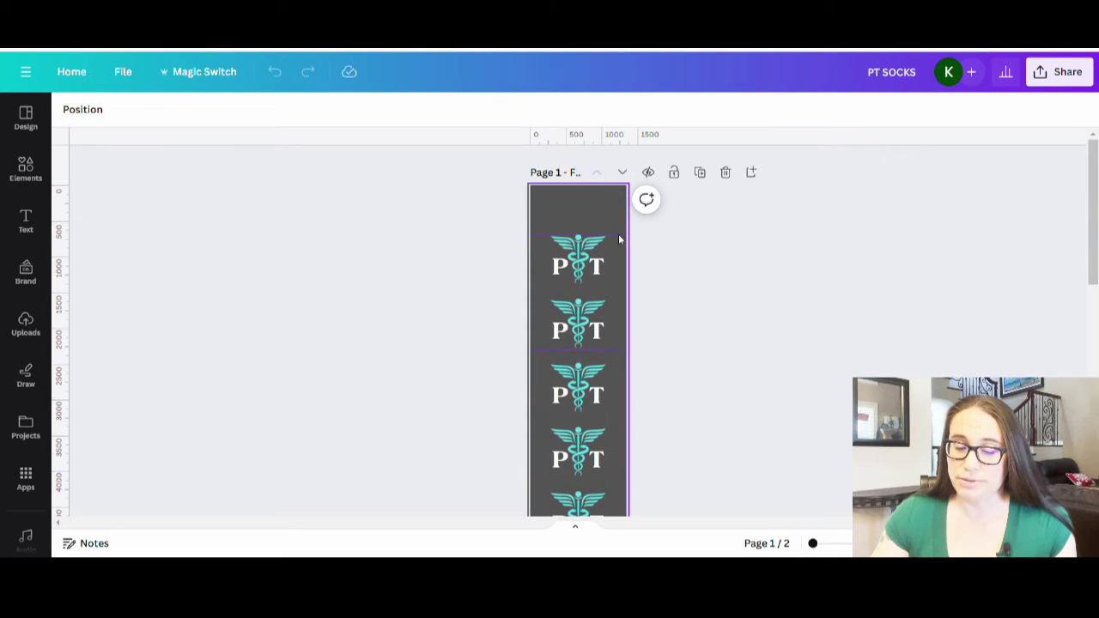
scroll(618, 363, down, 4)
scroll(635, 361, up, 2)
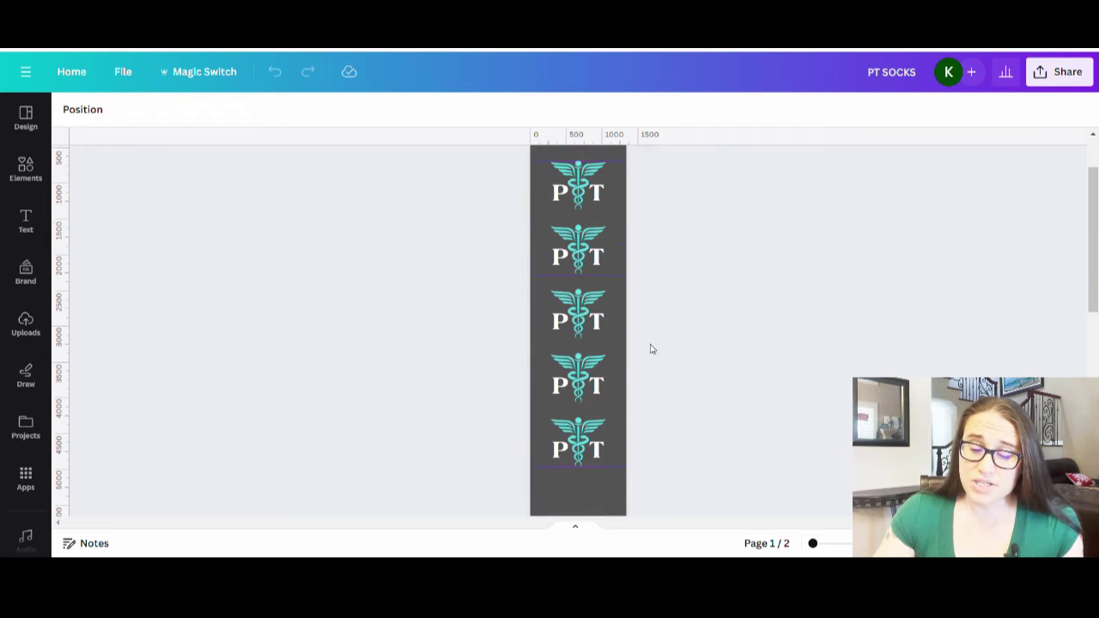
scroll(652, 348, up, 2)
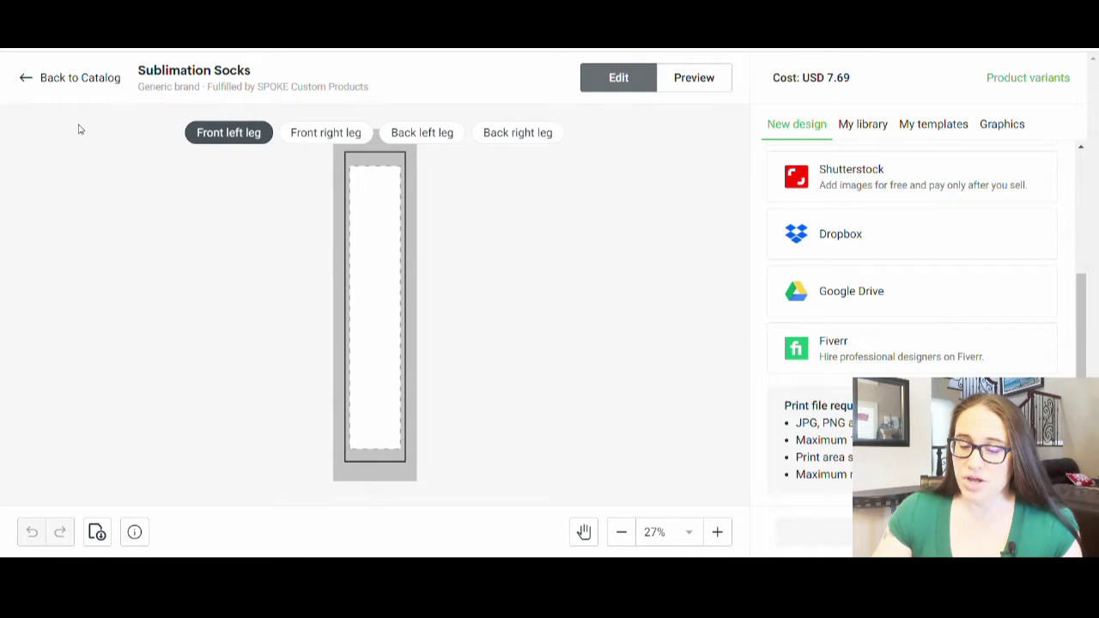
Step: Switch from Printify to the PT SOCKS design in Canva and compare the logo placement on the front and back pages
click(26, 79)
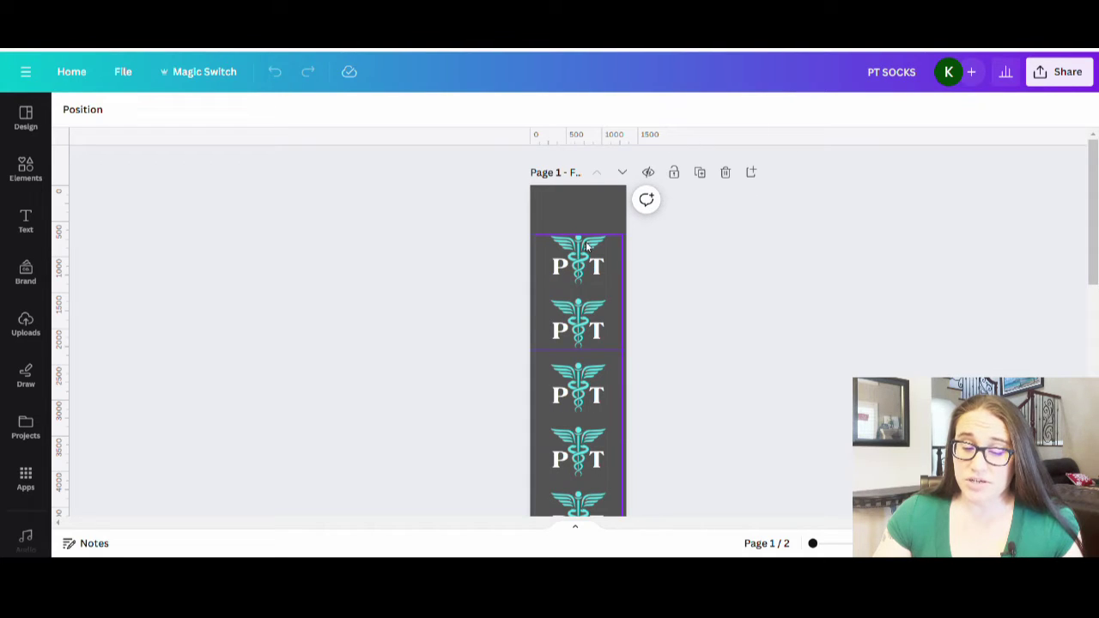
drag(577, 245, 579, 251)
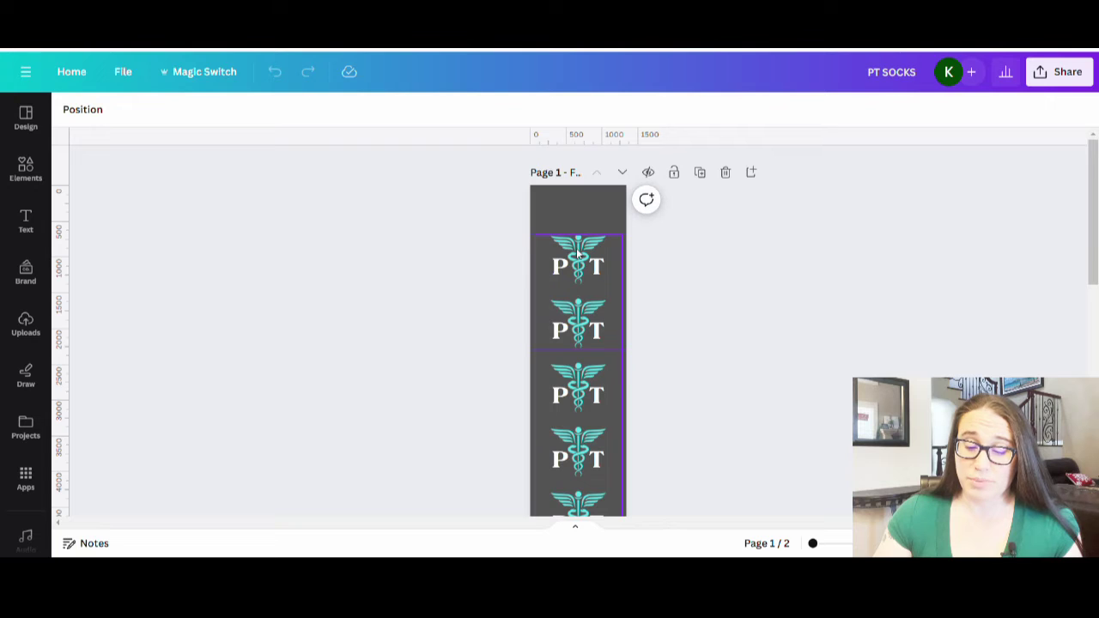
scroll(588, 325, down, 1)
scroll(652, 412, up, 1)
scroll(661, 404, down, 6)
scroll(746, 348, down, 1)
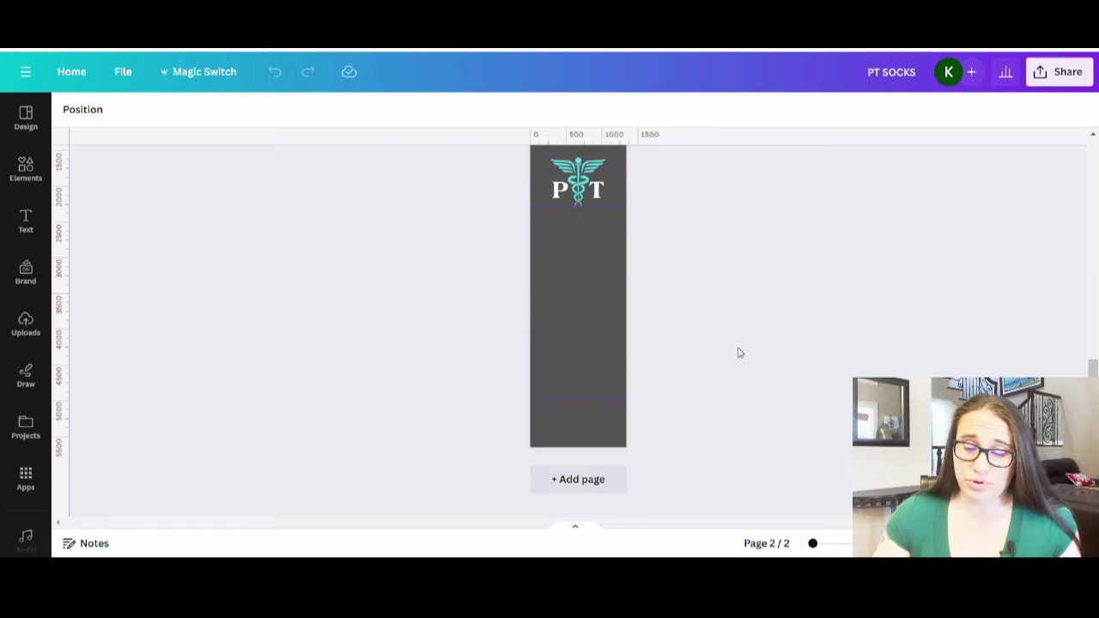
scroll(740, 351, up, 2)
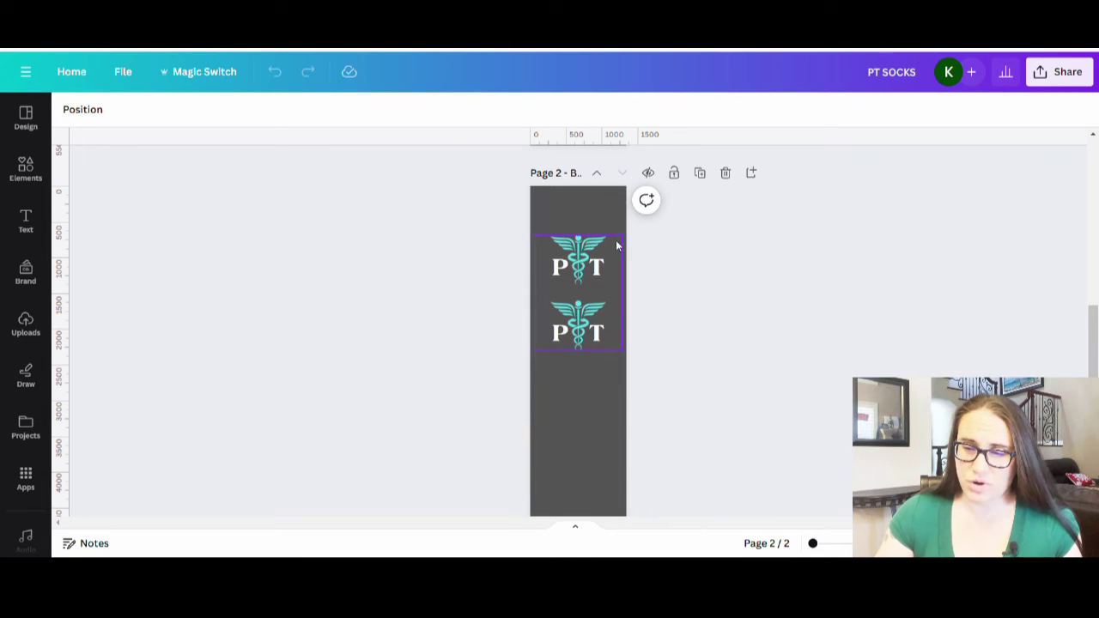
scroll(661, 265, down, 1)
scroll(660, 264, down, 1)
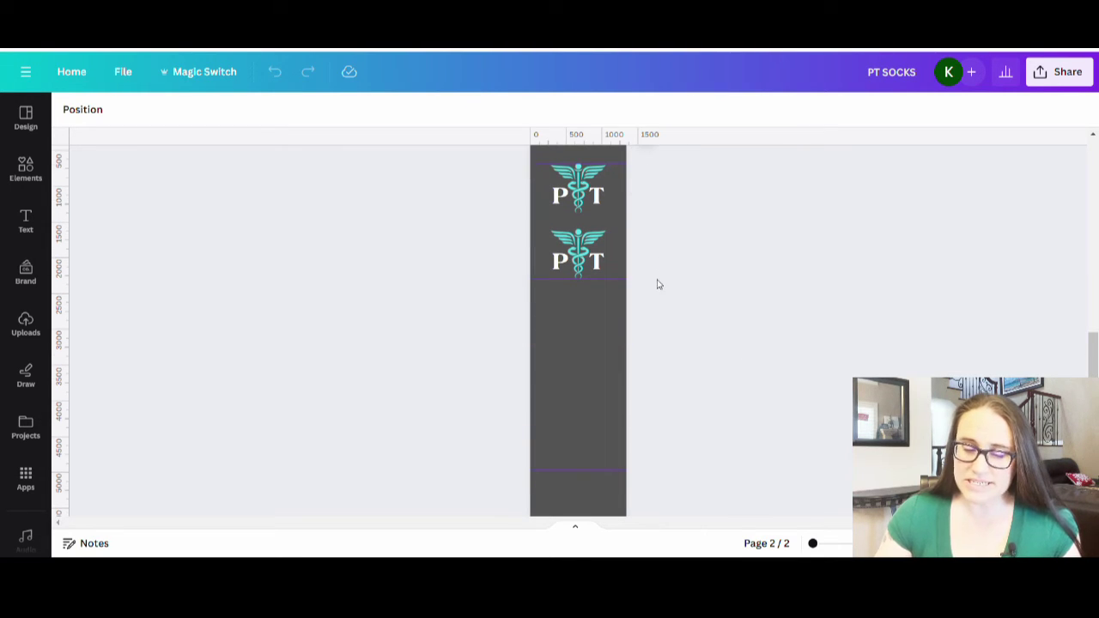
scroll(729, 216, down, 1)
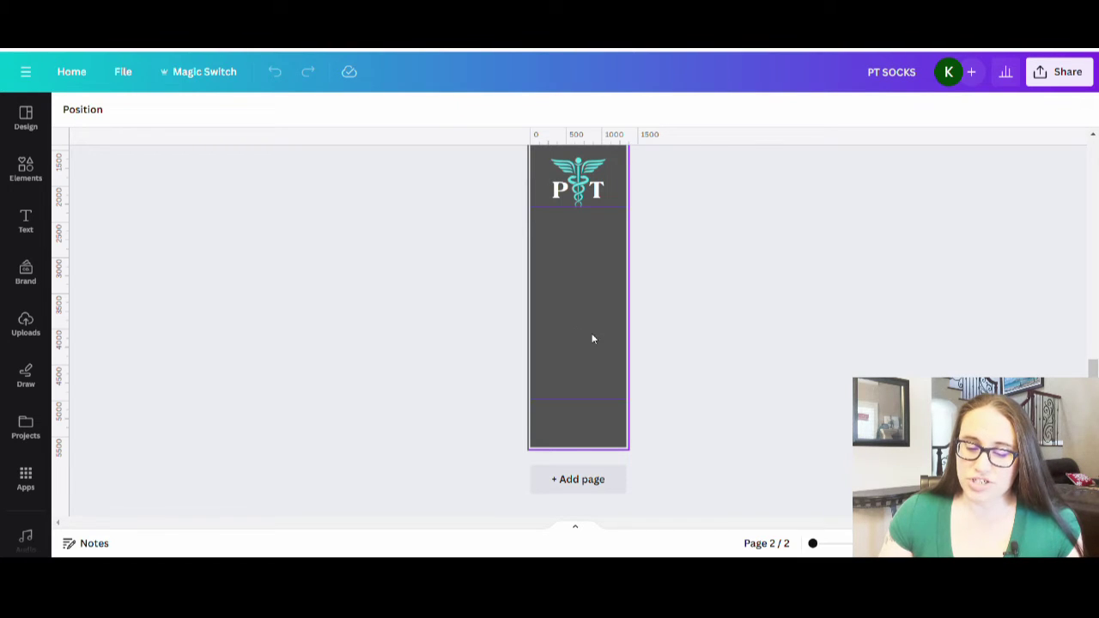
scroll(592, 339, up, 3)
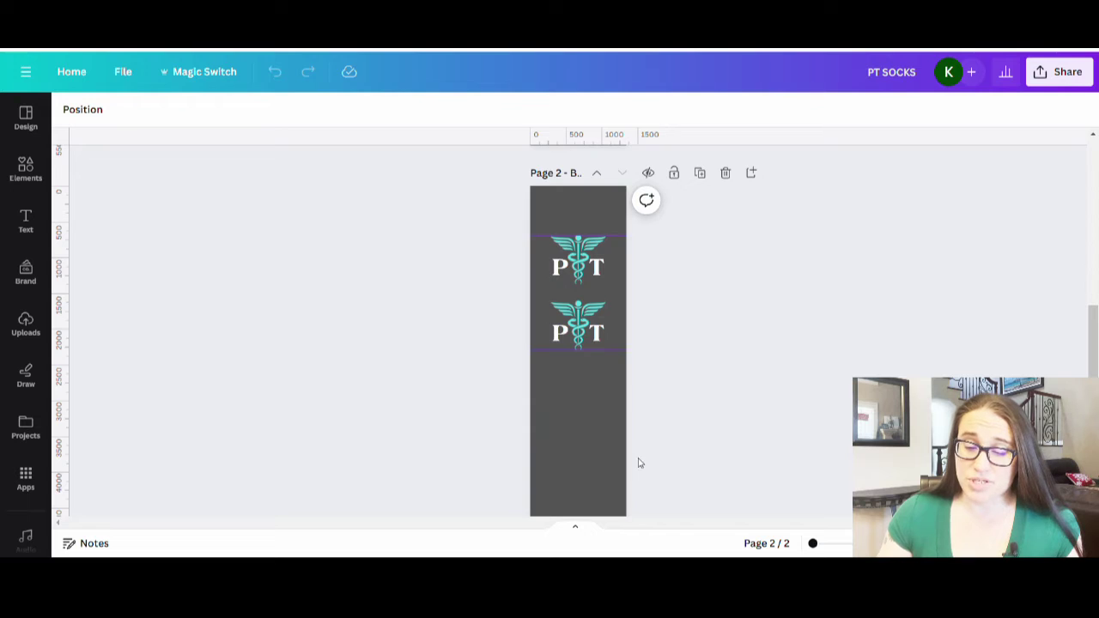
scroll(651, 343, up, 5)
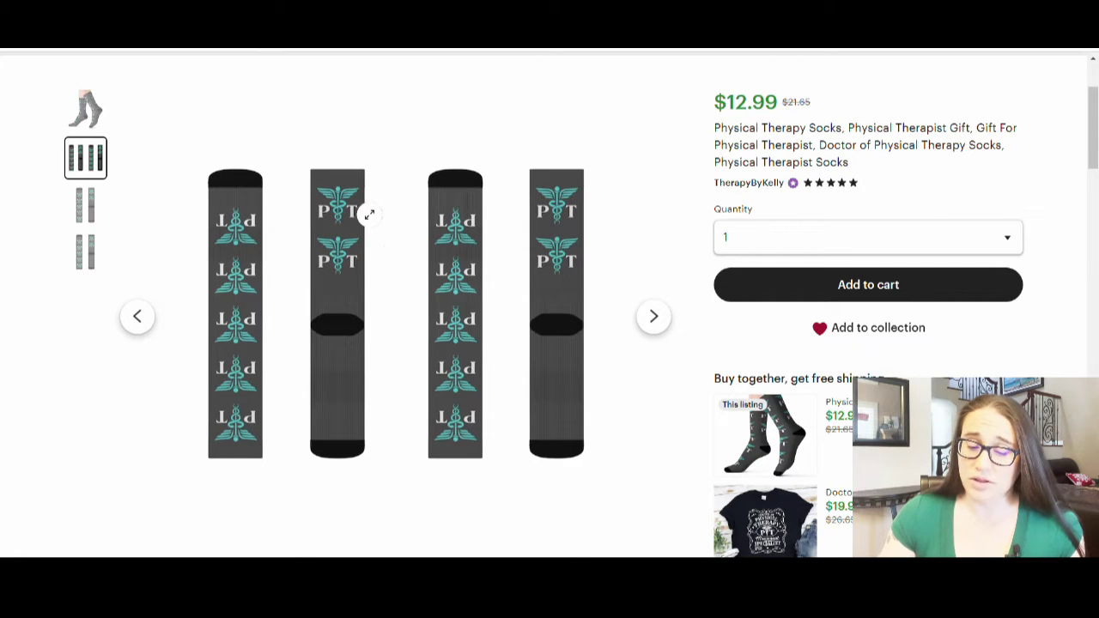
Step: View the main photo of the worn socks in the physical therapy socks listing
click(93, 118)
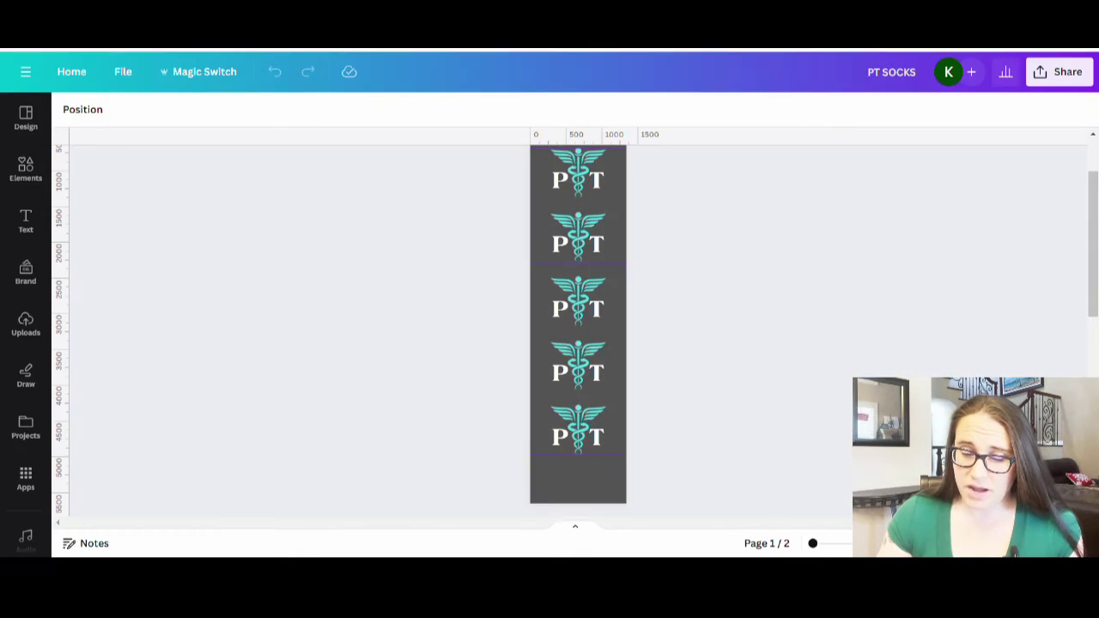
Step: Examine the spacing of the repeated PT logos and the blank end margins on the front page in Canva
scroll(723, 275, up, 1)
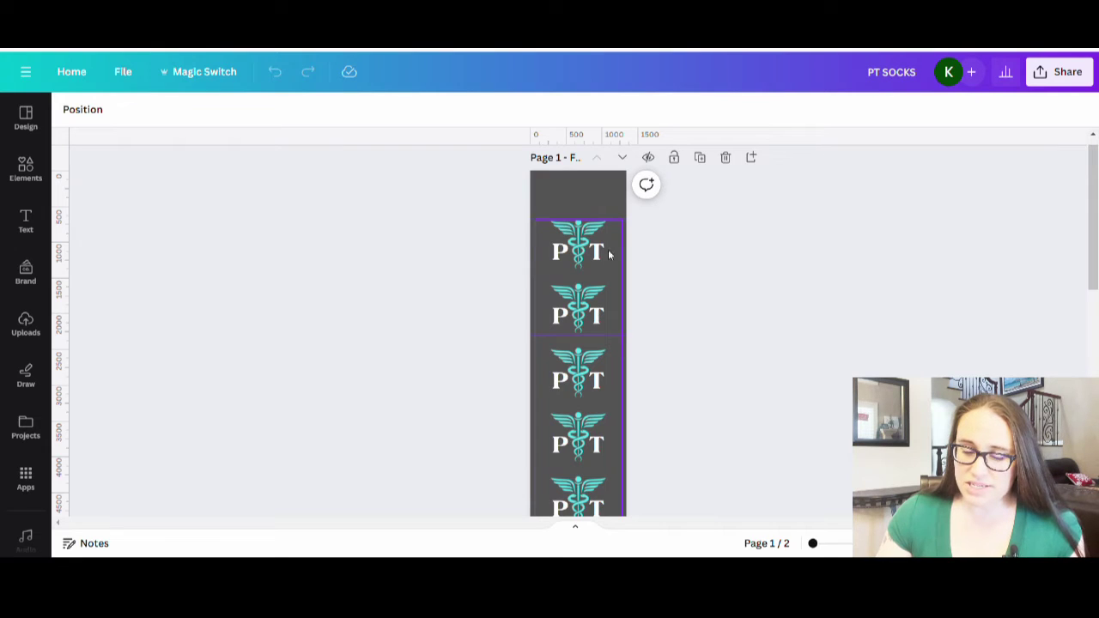
scroll(707, 264, down, 4)
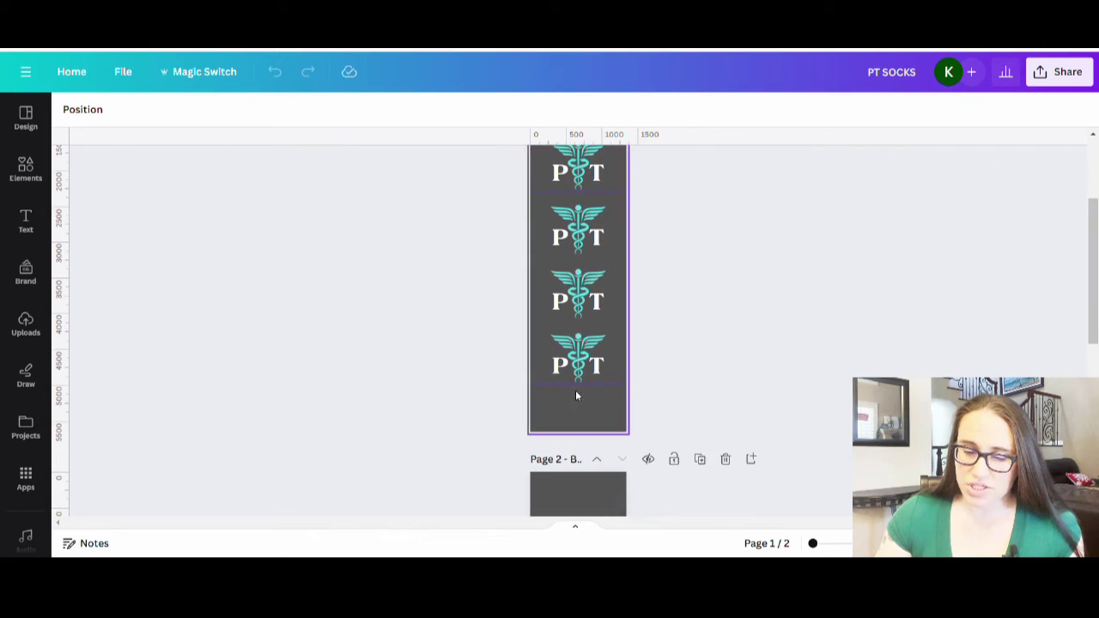
scroll(577, 396, up, 4)
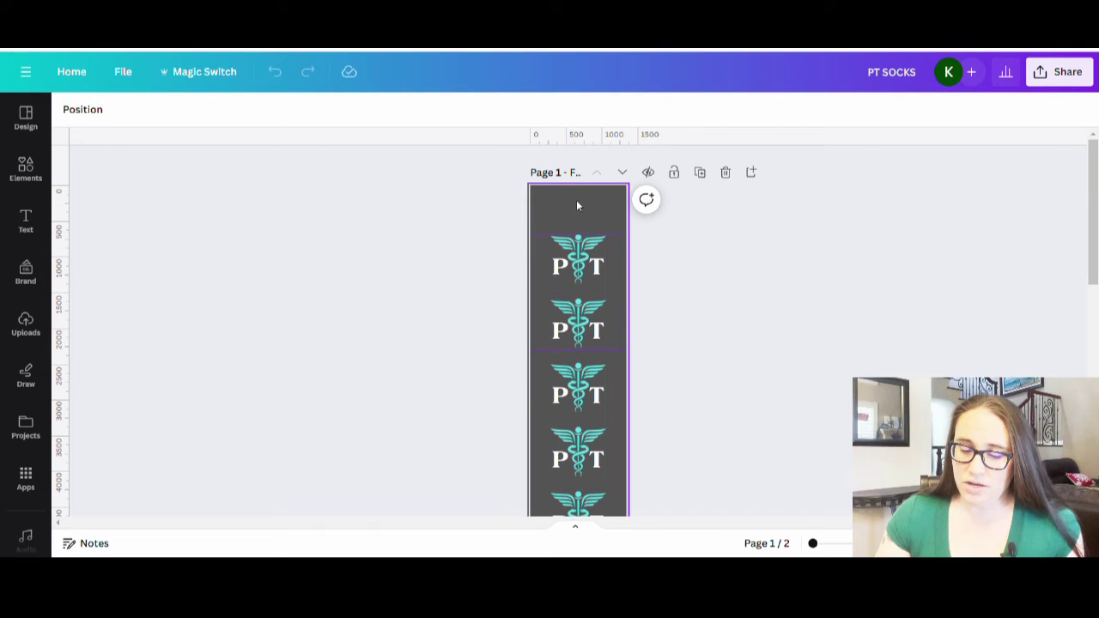
scroll(577, 204, down, 4)
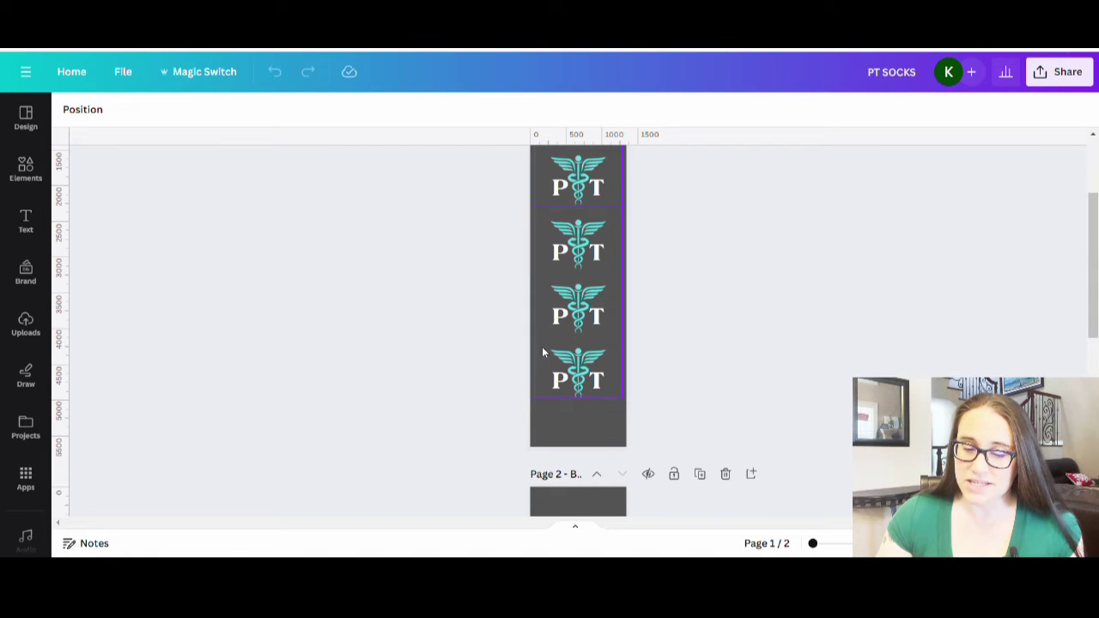
scroll(623, 294, up, 3)
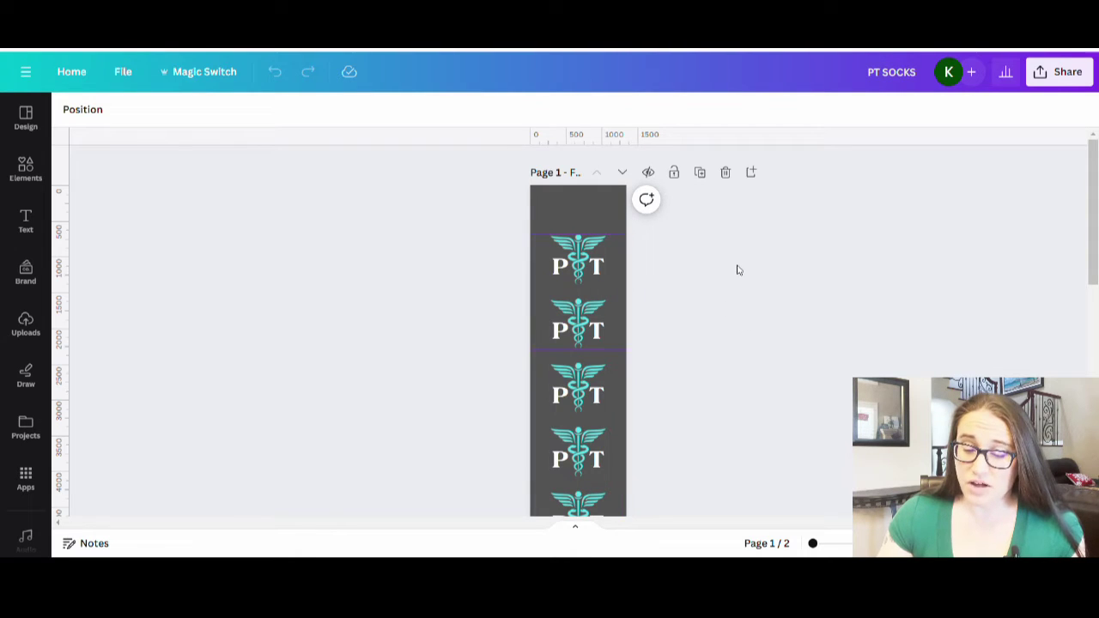
scroll(730, 248, down, 2)
scroll(726, 236, down, 2)
scroll(736, 241, up, 4)
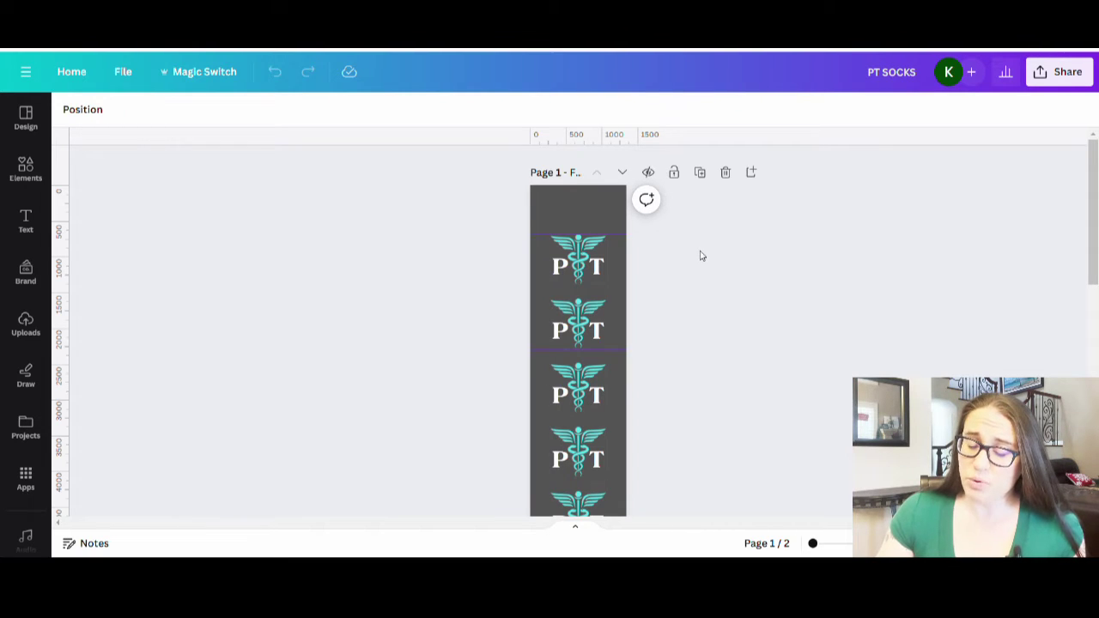
Step: Check the horizontal guide lines against the PT logos on both the back and front pages
scroll(698, 254, down, 3)
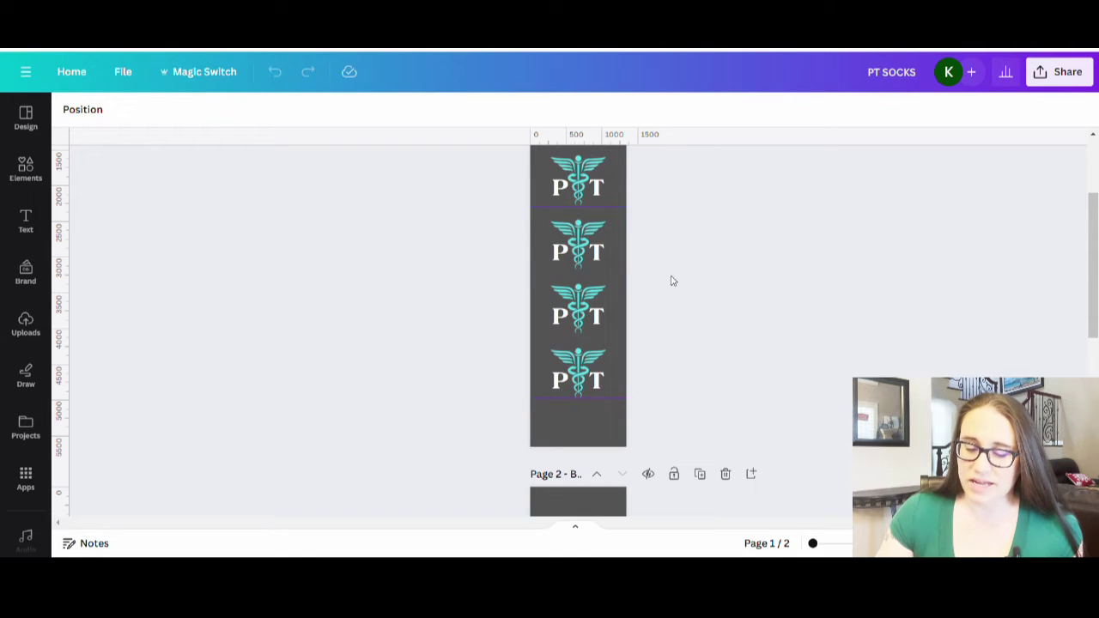
click(610, 324)
scroll(689, 287, down, 4)
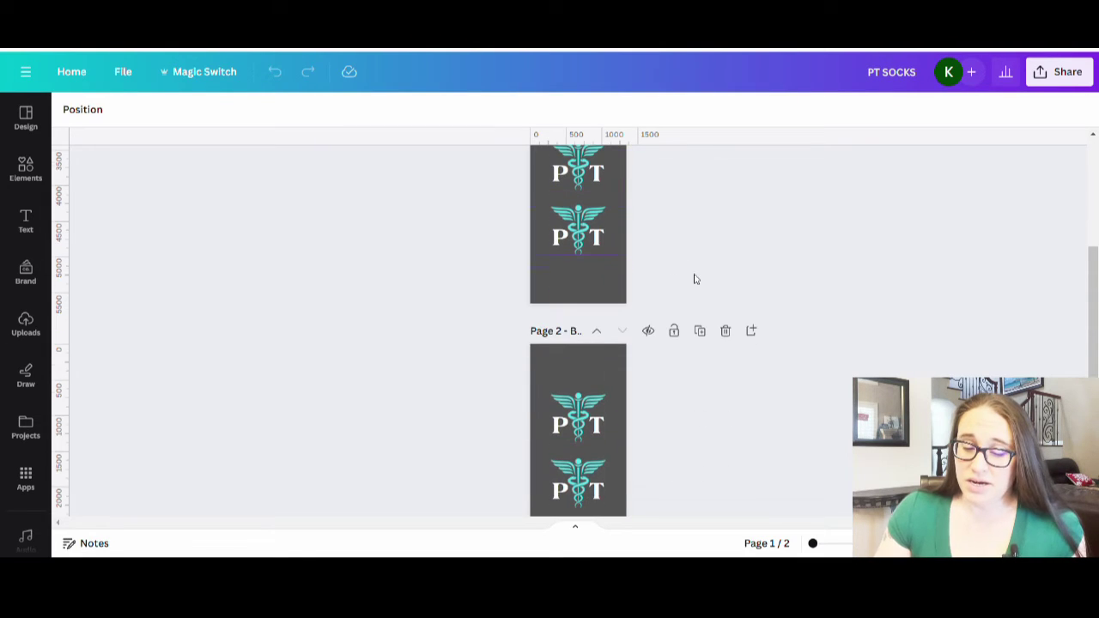
scroll(743, 237, down, 2)
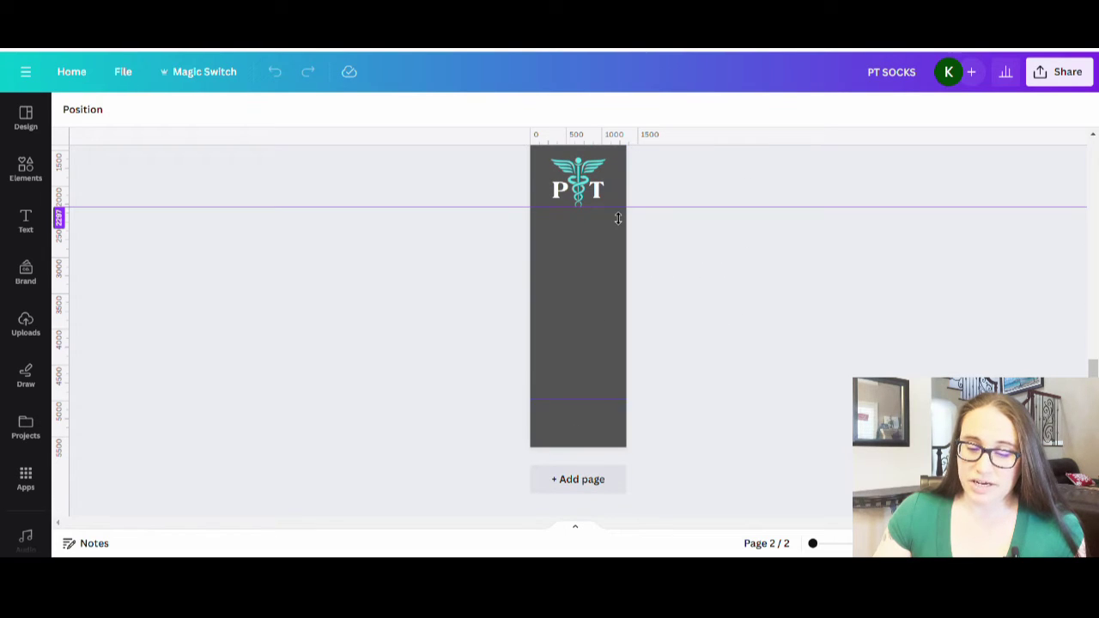
scroll(626, 218, up, 15)
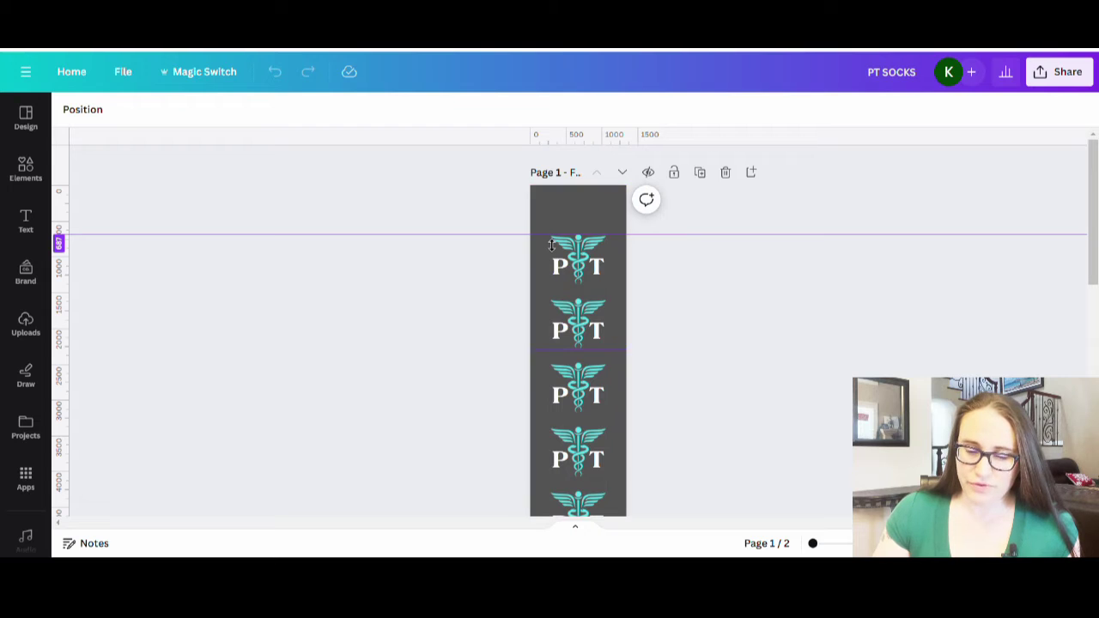
scroll(645, 243, down, 2)
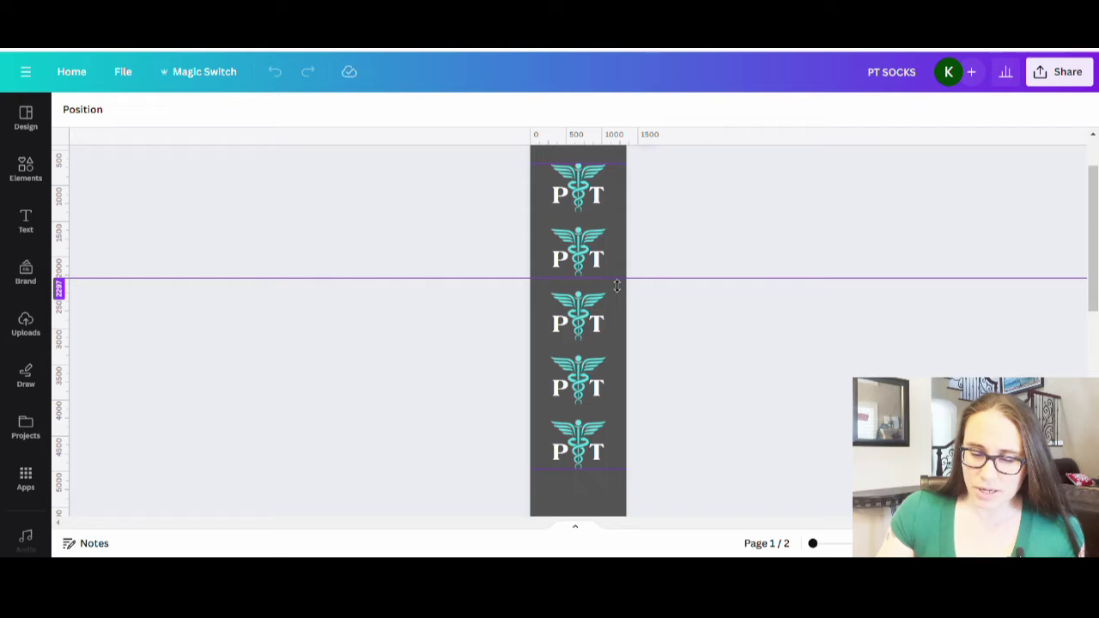
Step: Try pulling a vertical and a horizontal guide line out of the rulers on the front page
scroll(618, 287, down, 6)
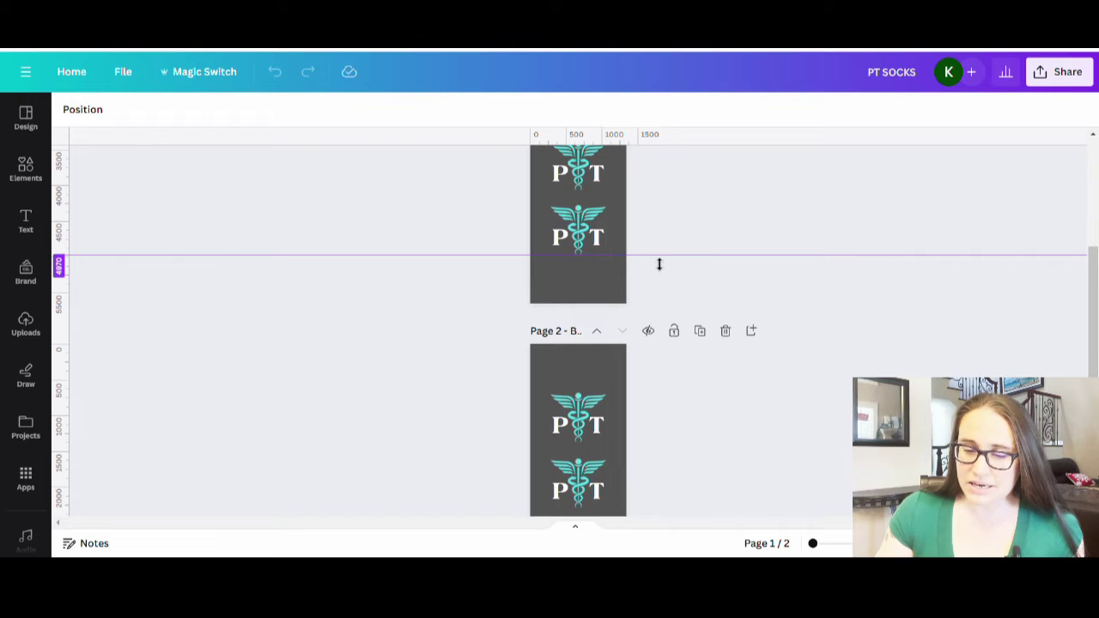
scroll(618, 264, up, 10)
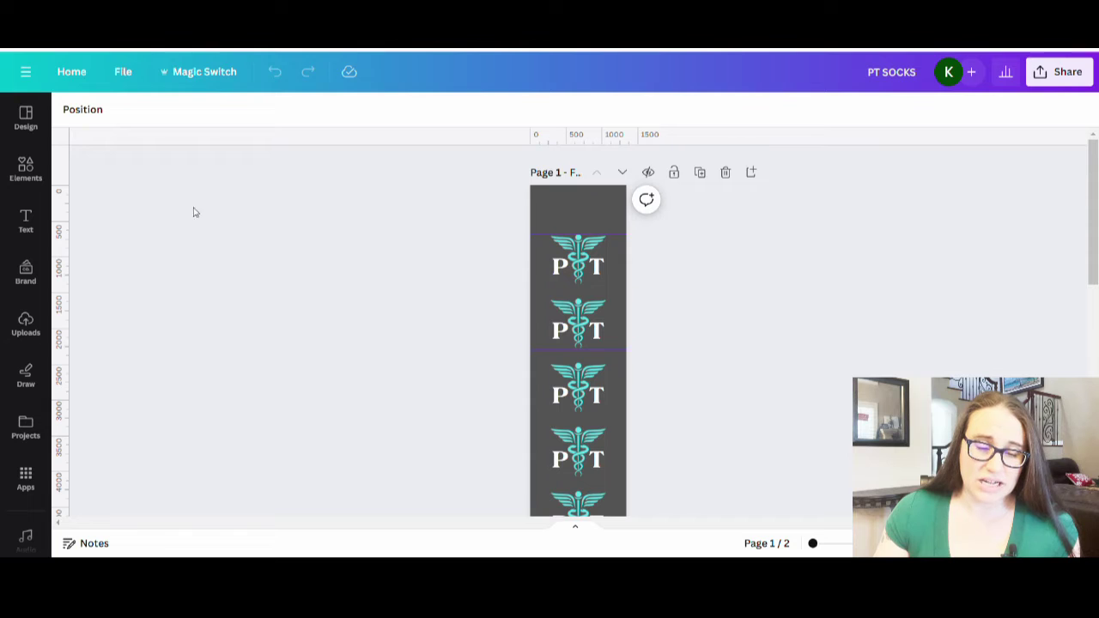
drag(75, 263, 76, 299)
drag(417, 154, 448, 149)
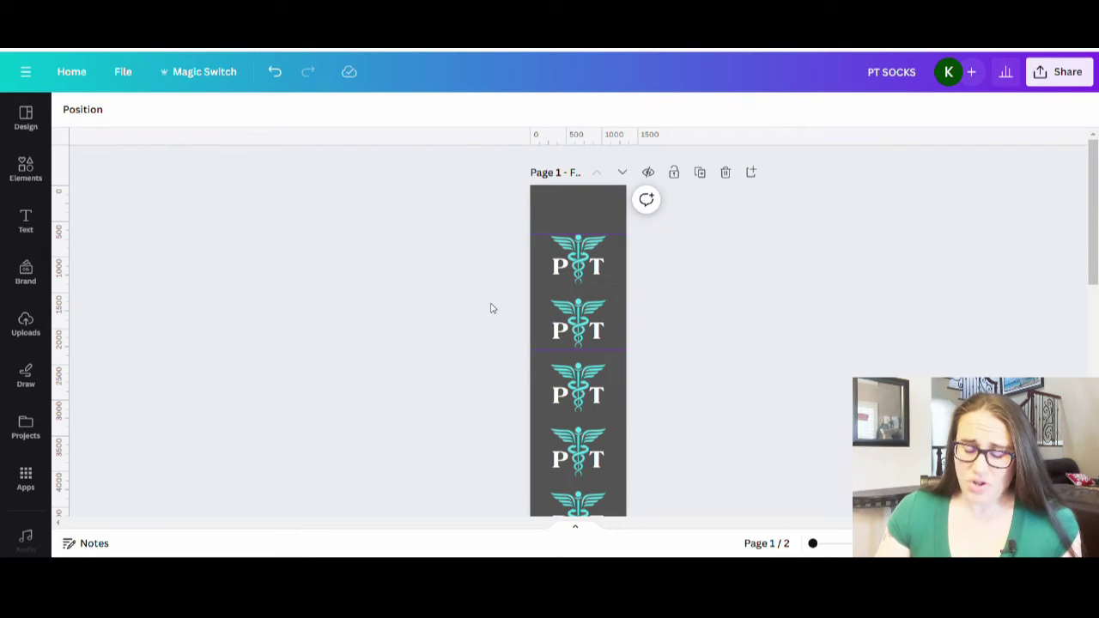
Step: Review the logo placement against the guides on the back page and the front page
scroll(913, 292, down, 5)
scroll(947, 238, down, 5)
scroll(772, 283, up, 3)
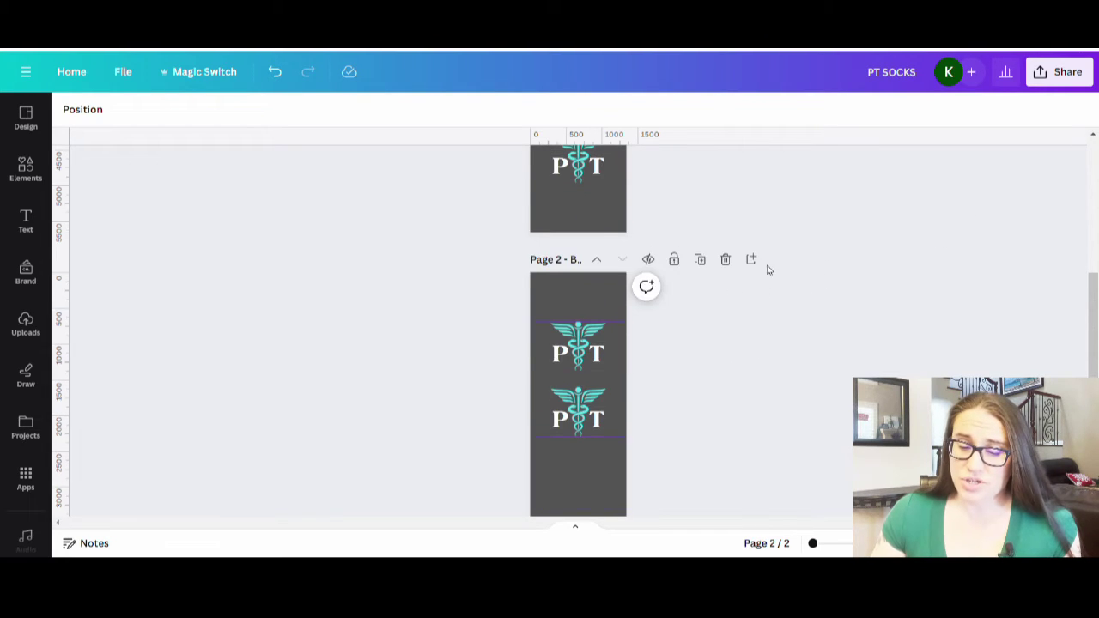
scroll(747, 212, up, 1)
scroll(748, 243, up, 4)
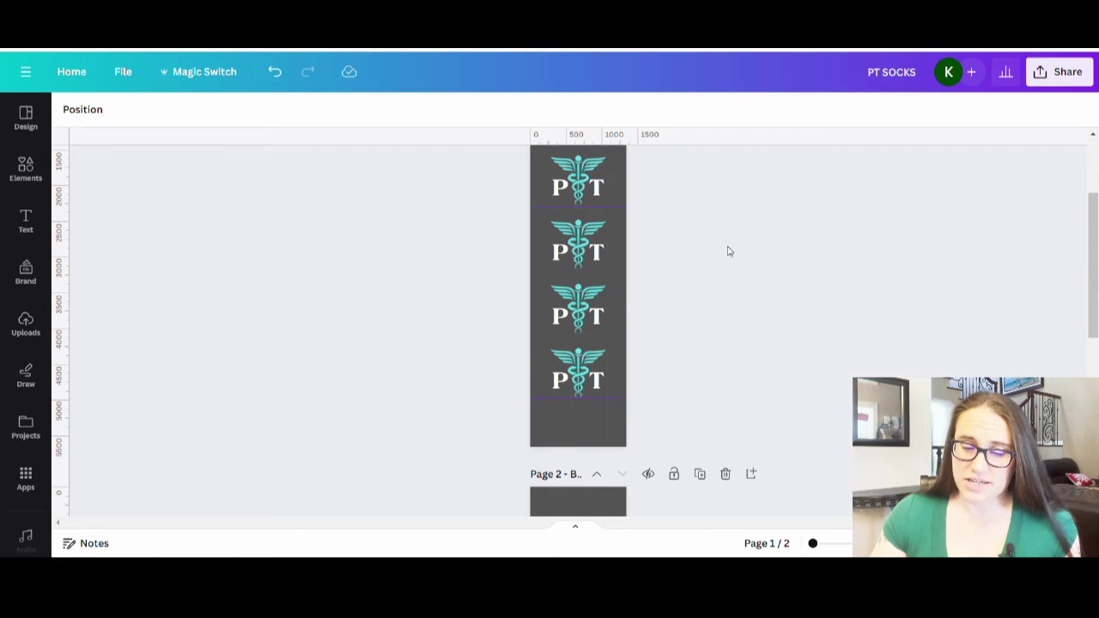
scroll(726, 248, up, 3)
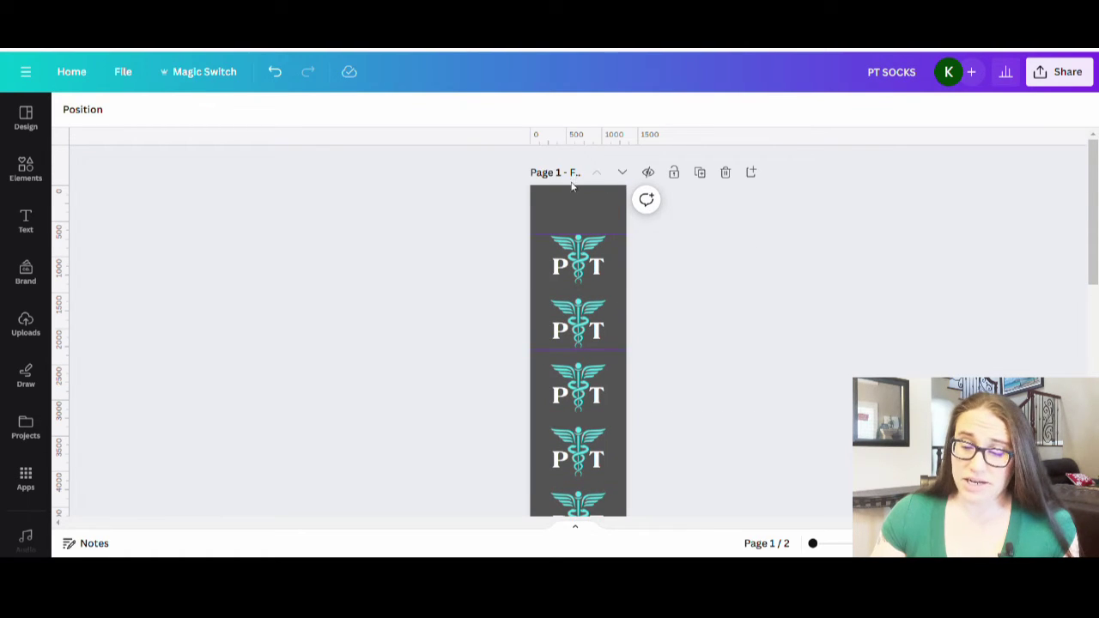
scroll(559, 415, down, 3)
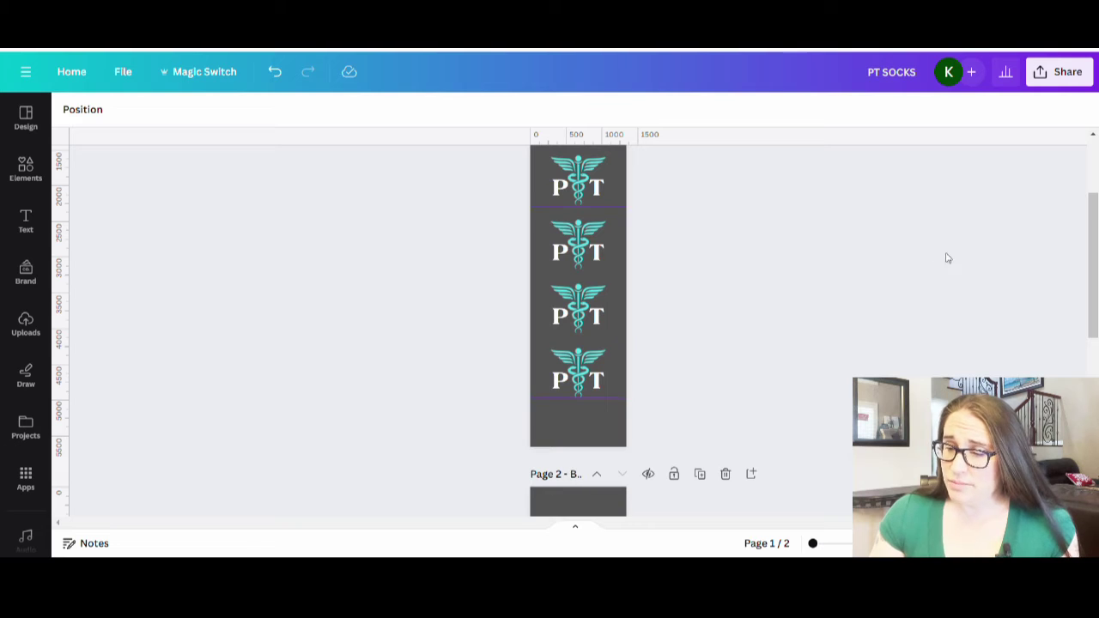
Step: Download only page 1, the sock front, as a PNG at size 1
click(1059, 78)
scroll(1050, 128, down, 2)
click(865, 375)
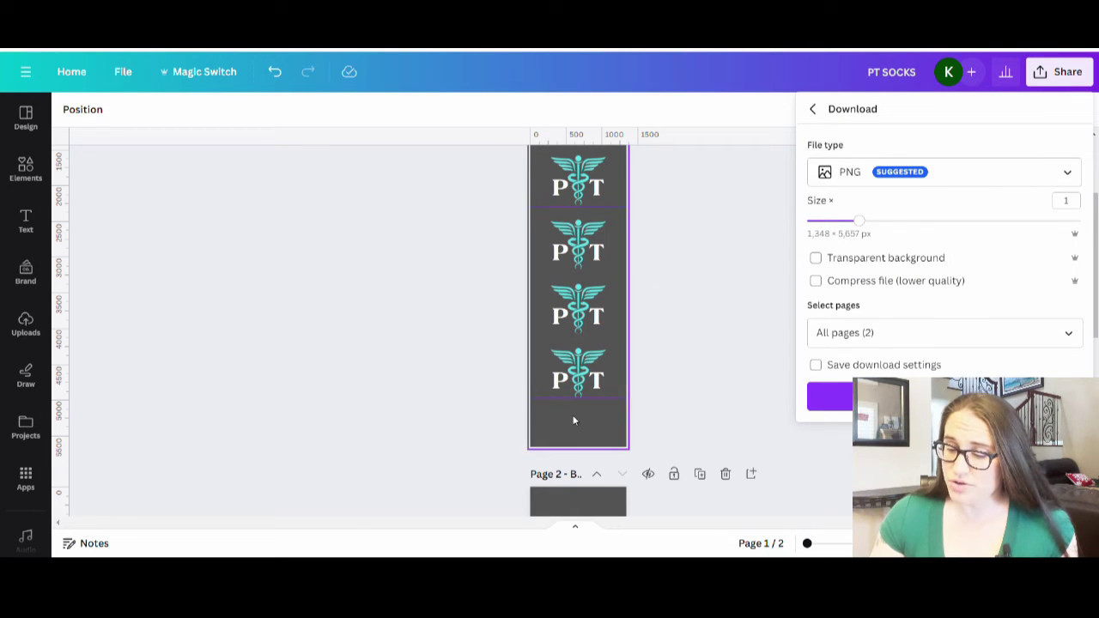
click(1068, 335)
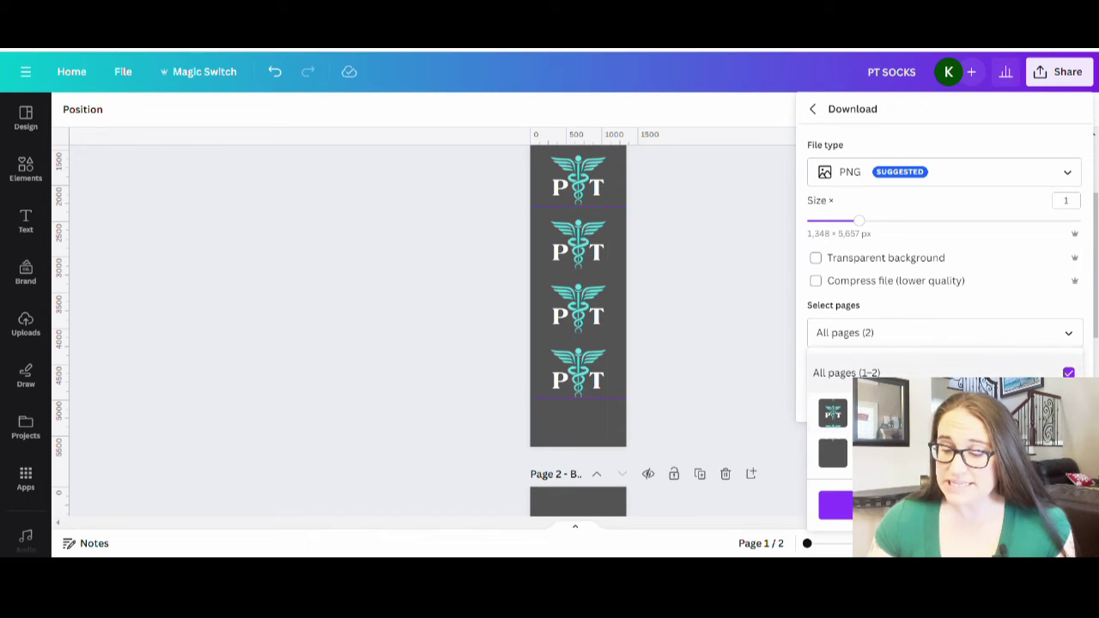
click(1068, 453)
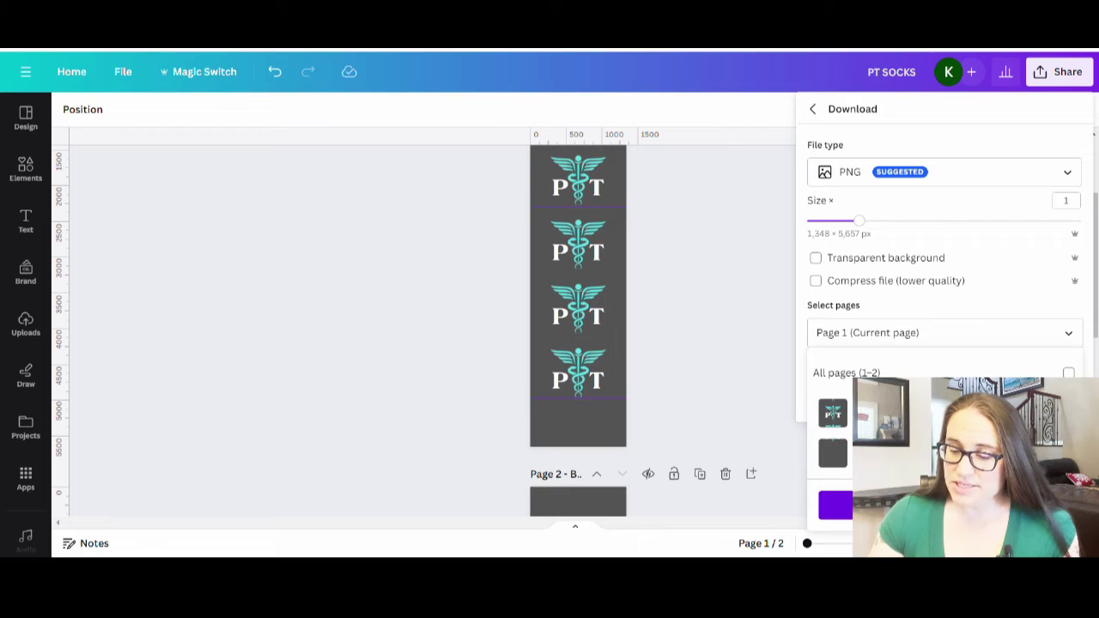
click(944, 507)
click(829, 396)
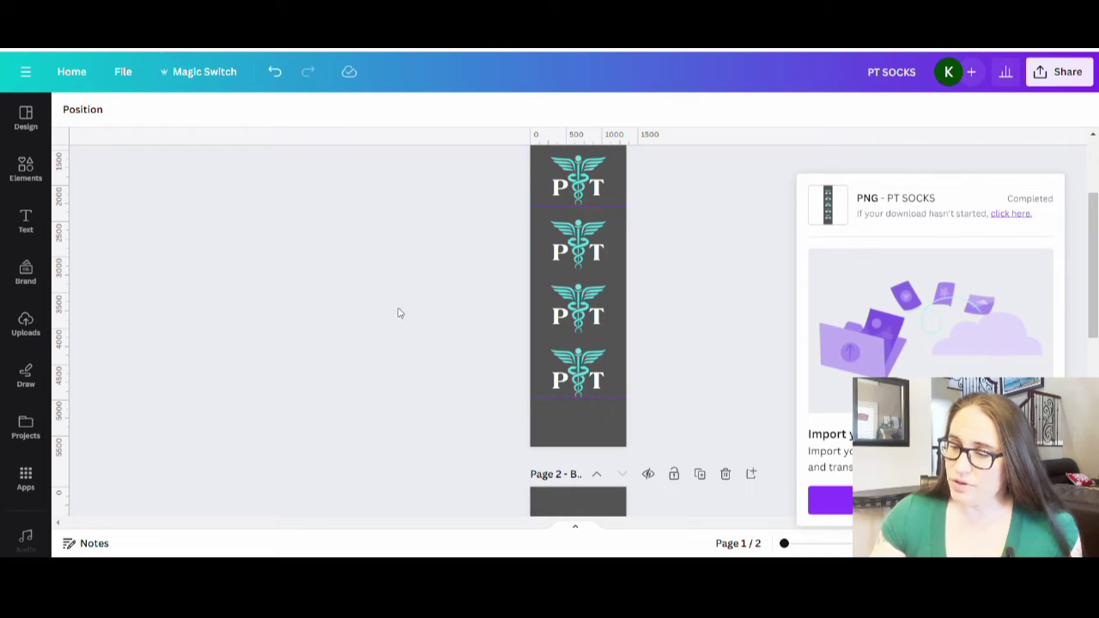
Step: Download only page 2, the sock back, as a PNG at size 1
click(1063, 72)
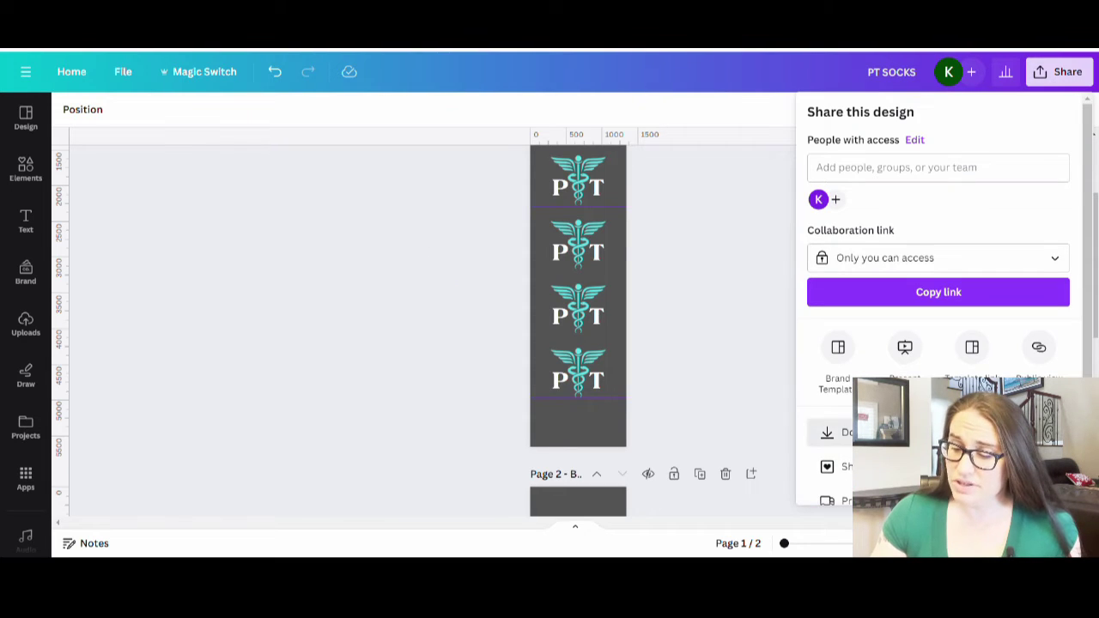
click(829, 432)
click(1066, 334)
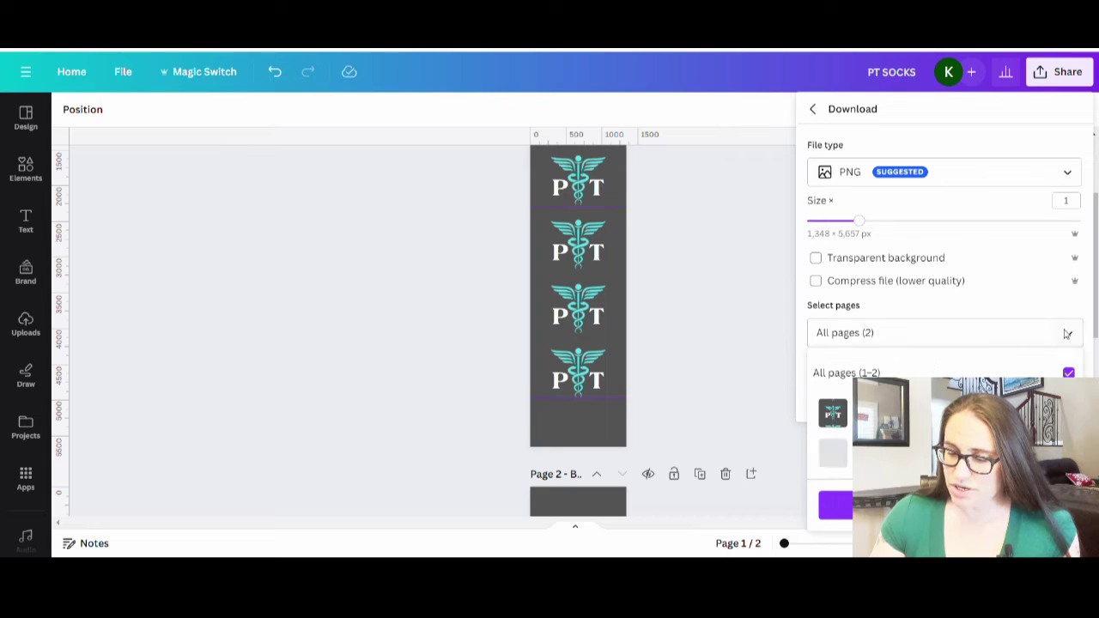
click(1068, 452)
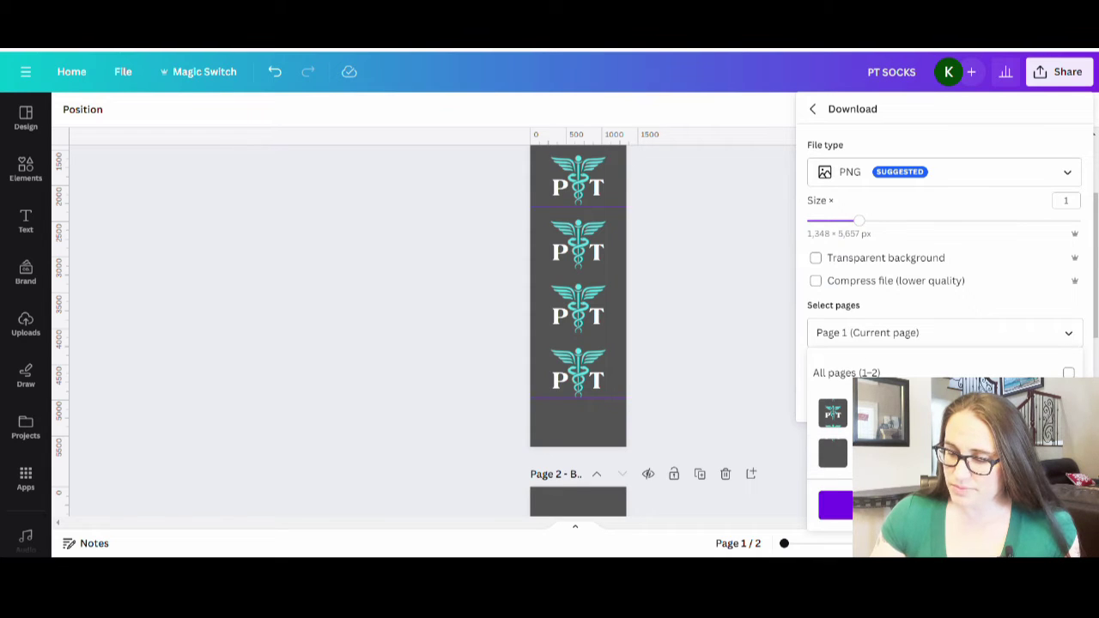
click(1068, 452)
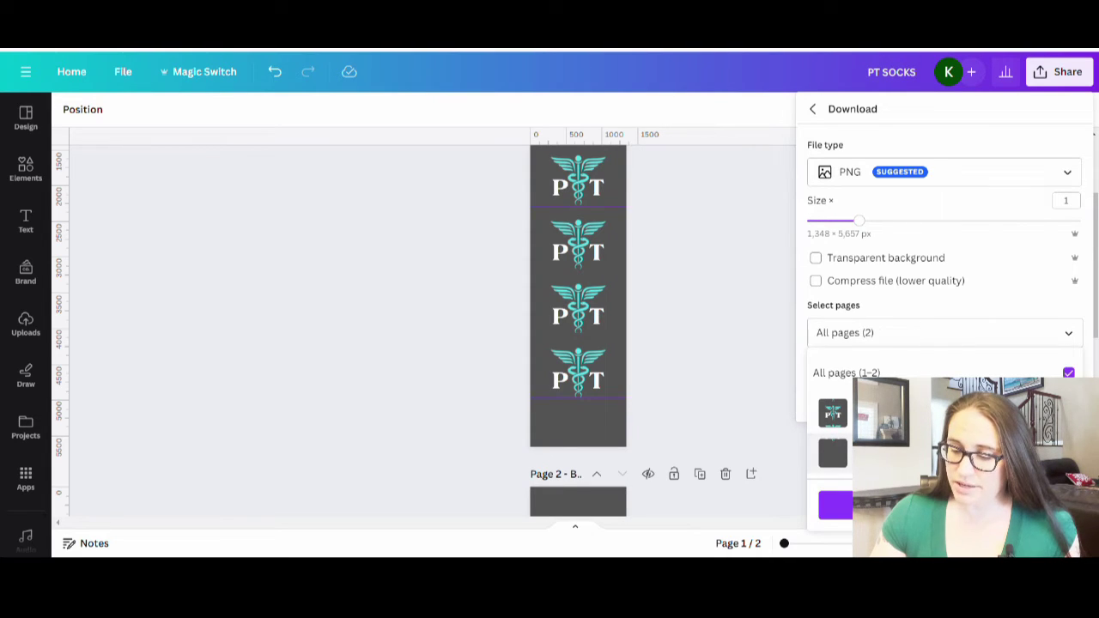
click(1068, 413)
click(834, 505)
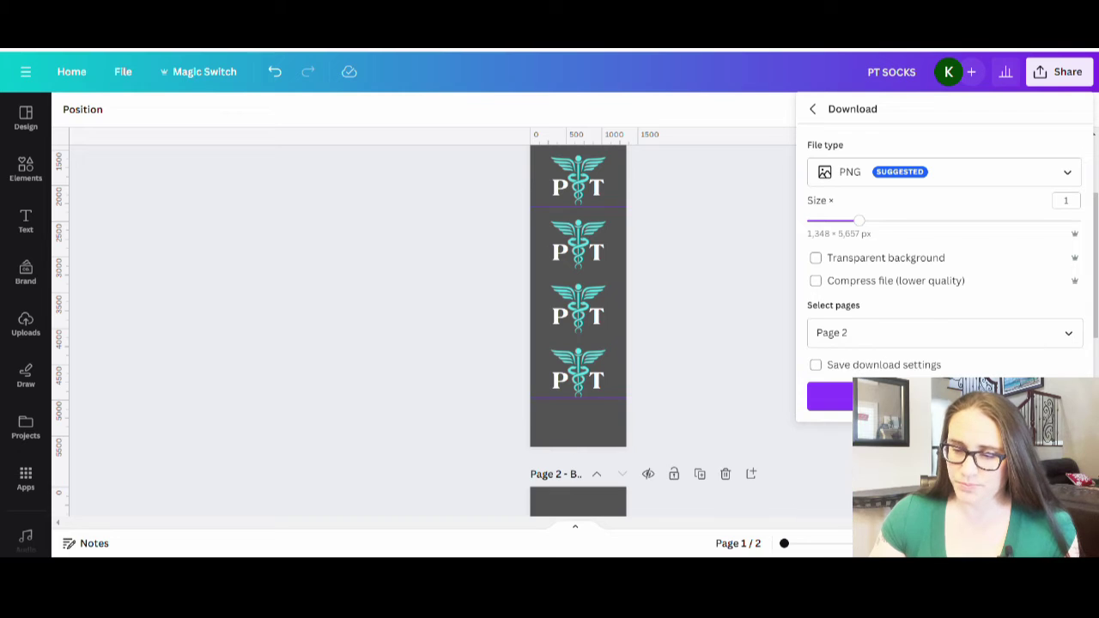
click(834, 393)
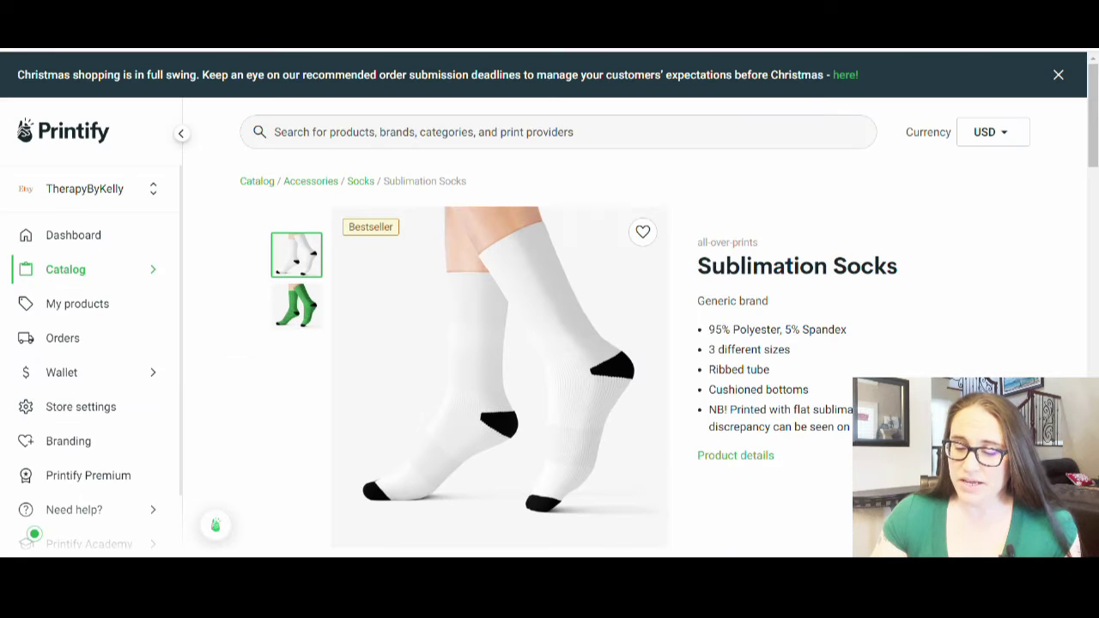
Step: In Printify, start designing the Sublimation Socks from SPOKE Custom Products and place FRONT.png on the front left leg
scroll(652, 265, down, 3)
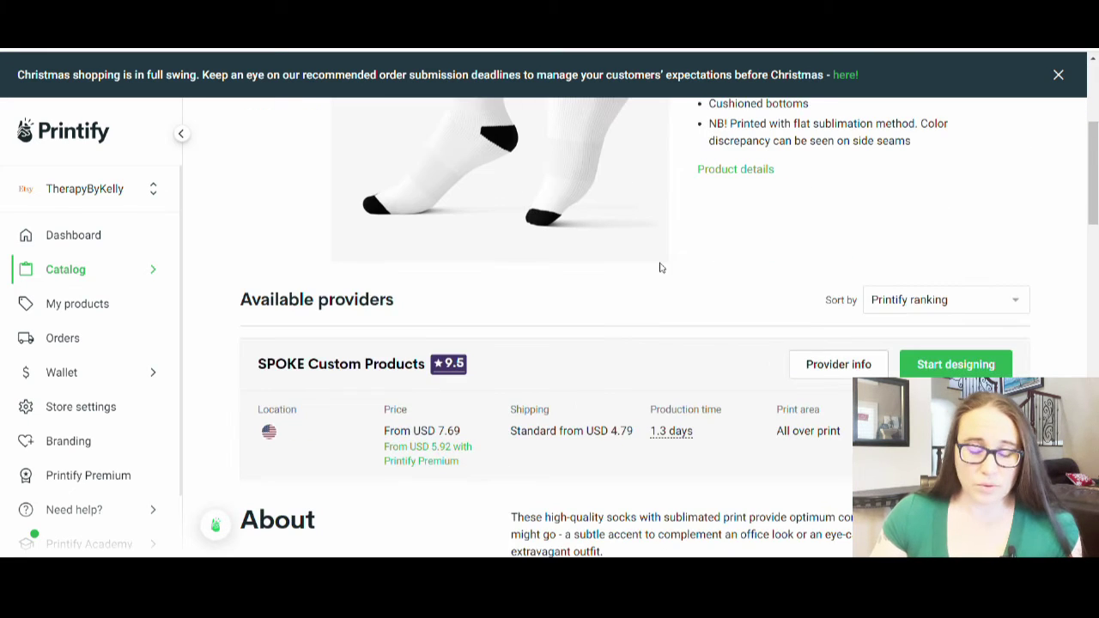
click(955, 364)
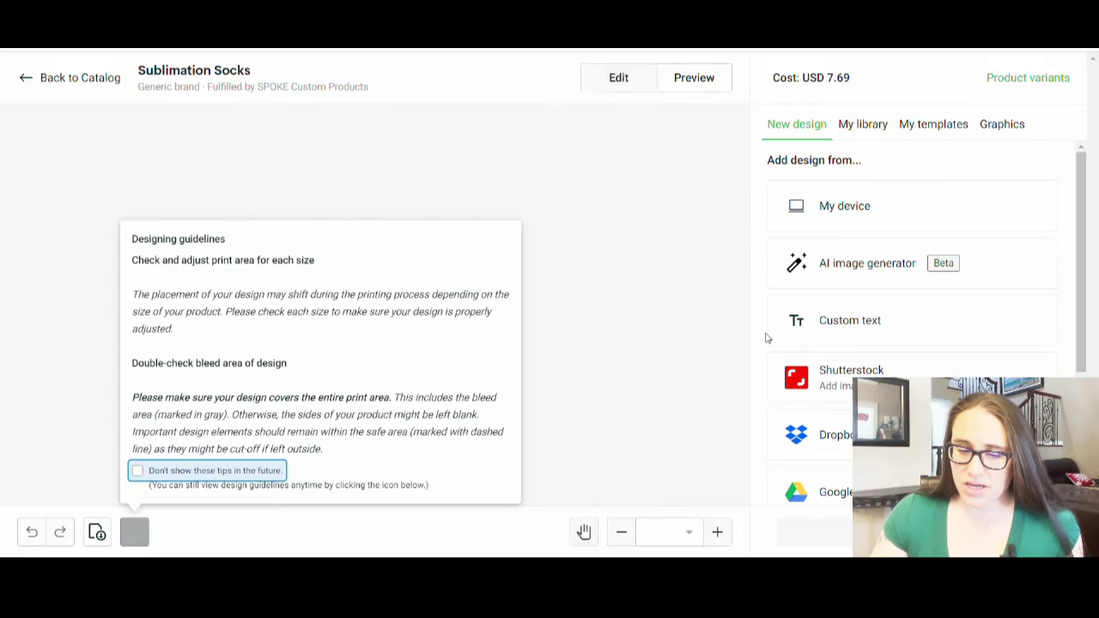
click(601, 333)
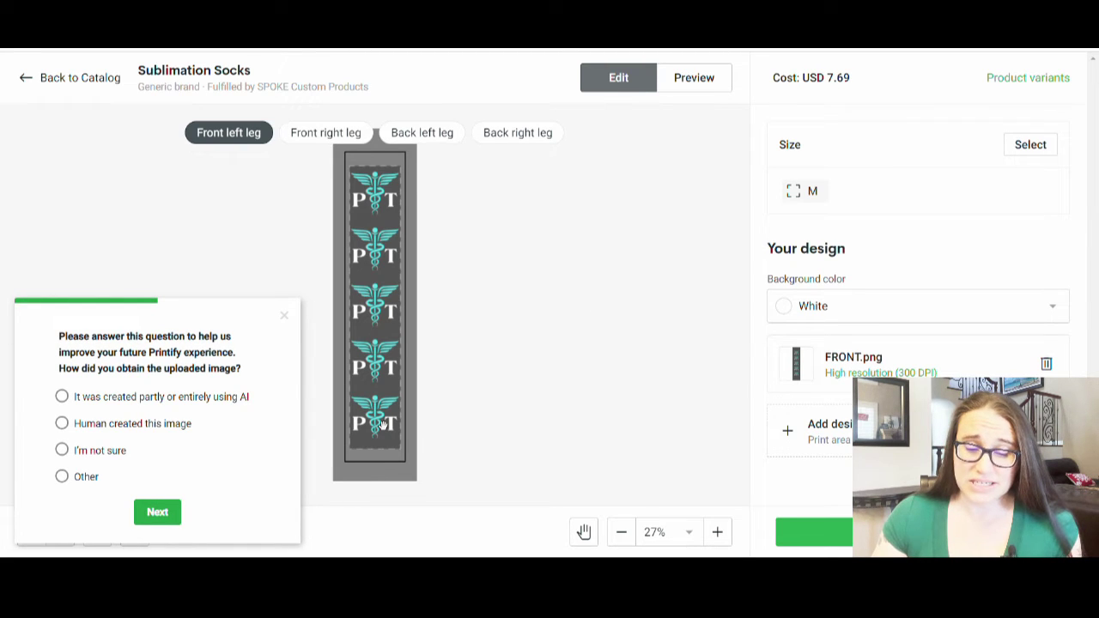
Step: Dismiss the image origin survey and place FRONT.png on the front right leg
click(284, 315)
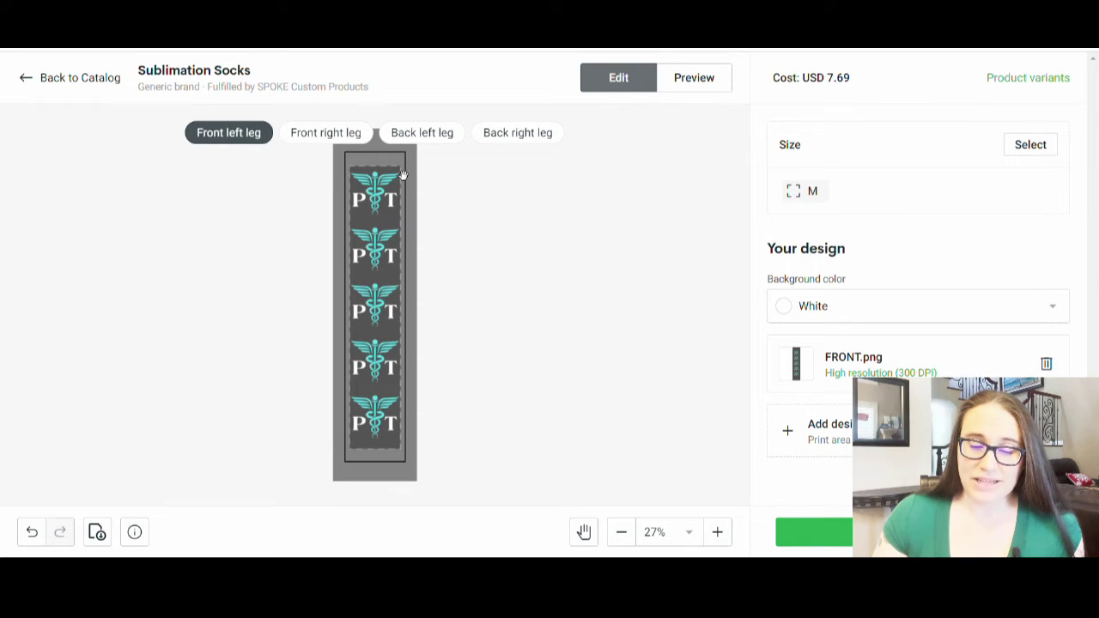
click(334, 137)
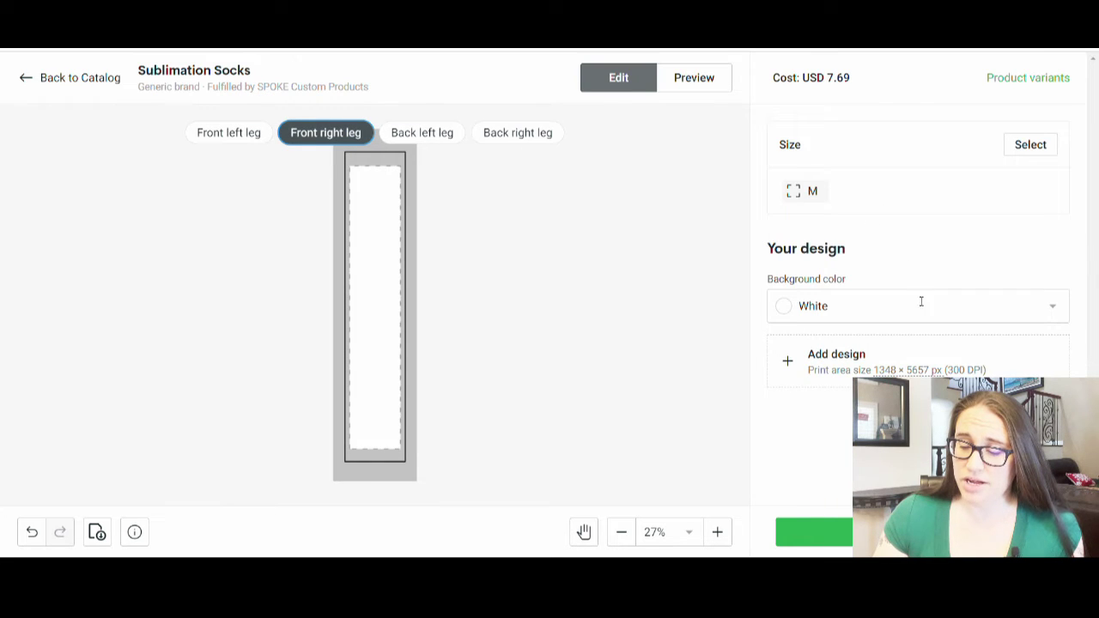
click(824, 369)
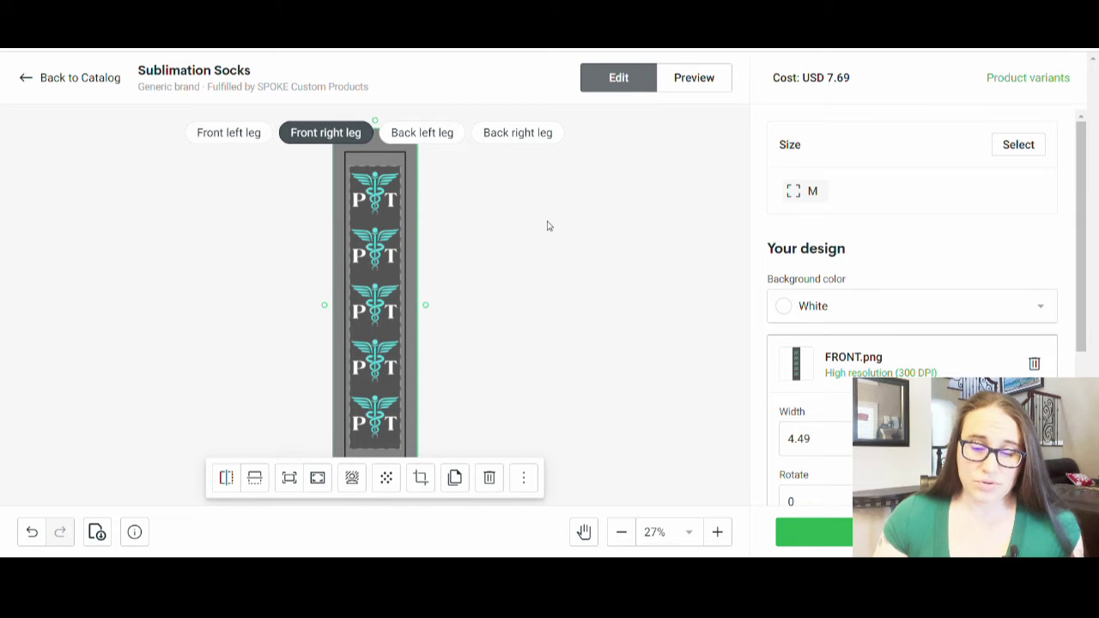
Step: Place BACK (3).png on both the back left leg and the back right leg
click(435, 144)
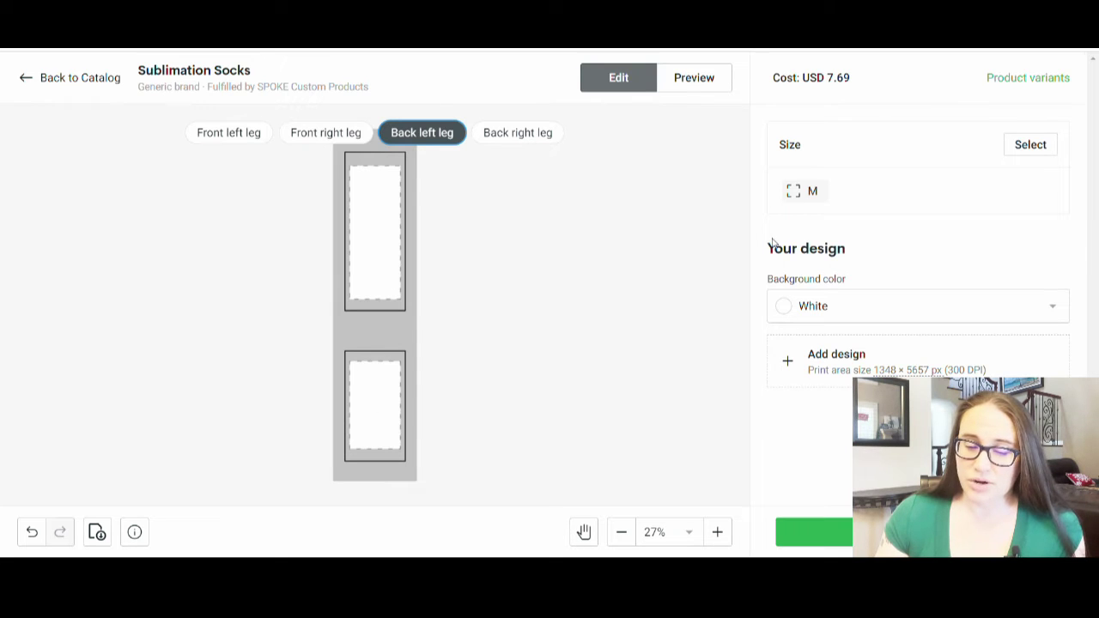
click(812, 365)
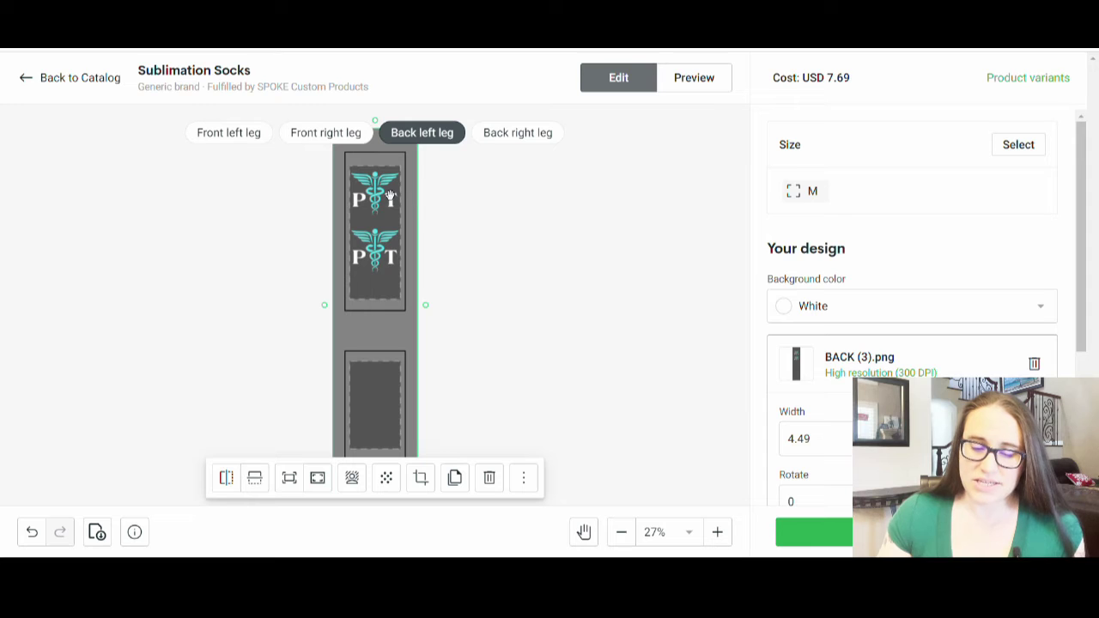
scroll(379, 227, down, 1)
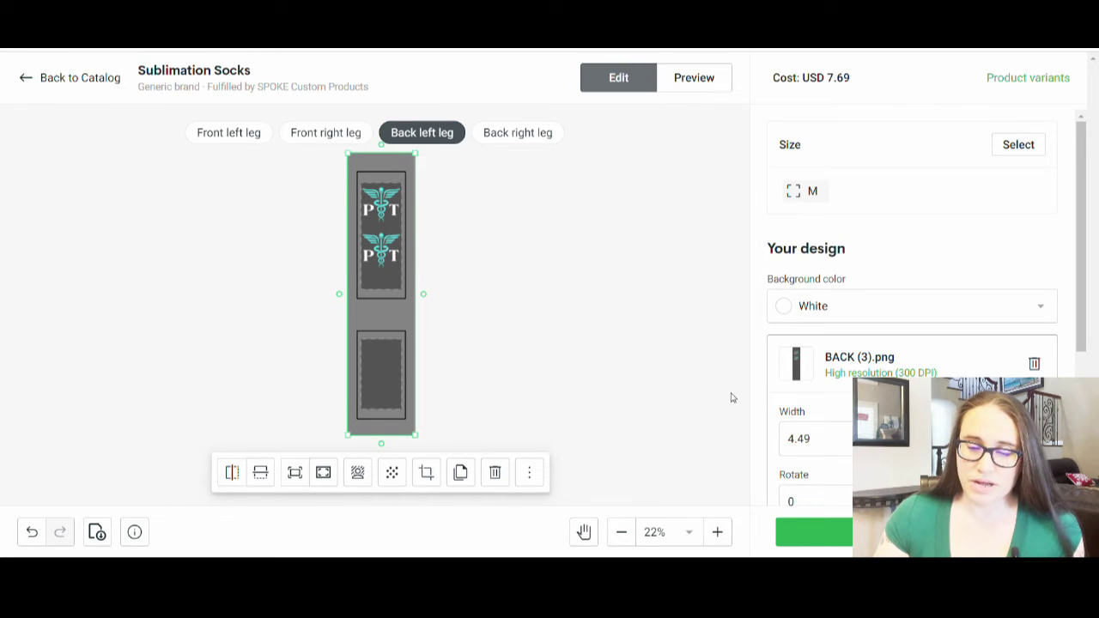
click(536, 141)
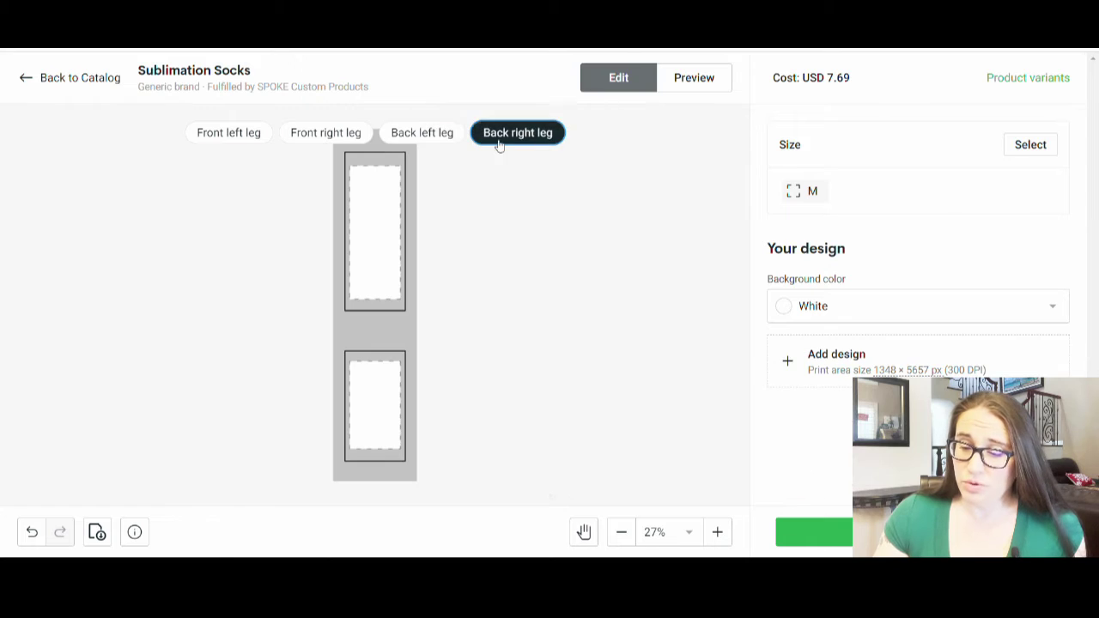
click(832, 371)
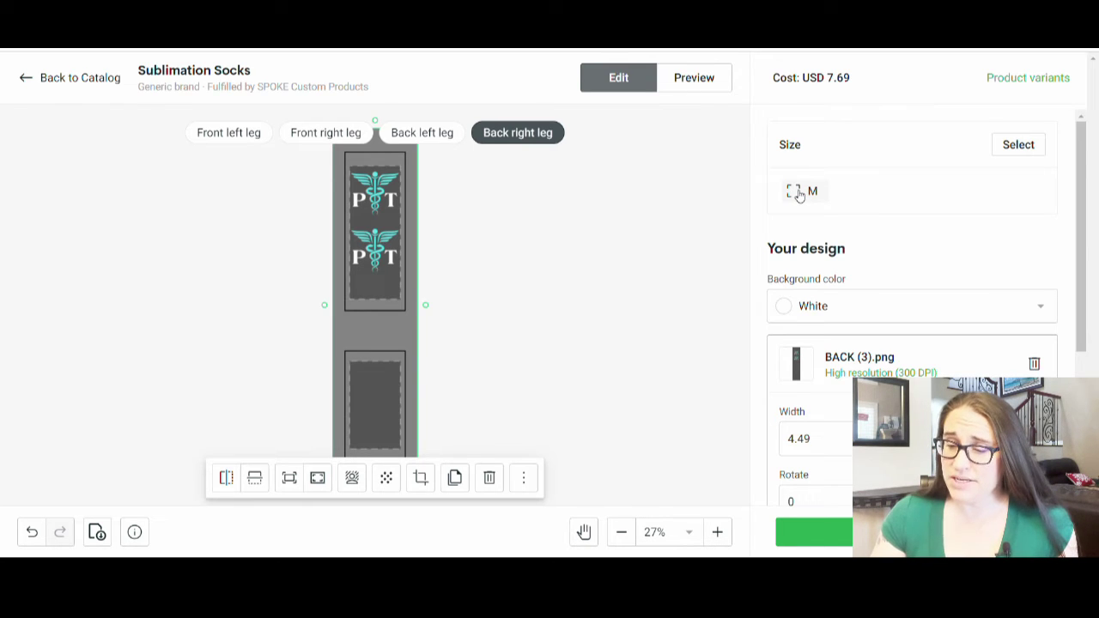
Step: Try sizes L and S on the back right leg design, and return to only size M
click(1021, 153)
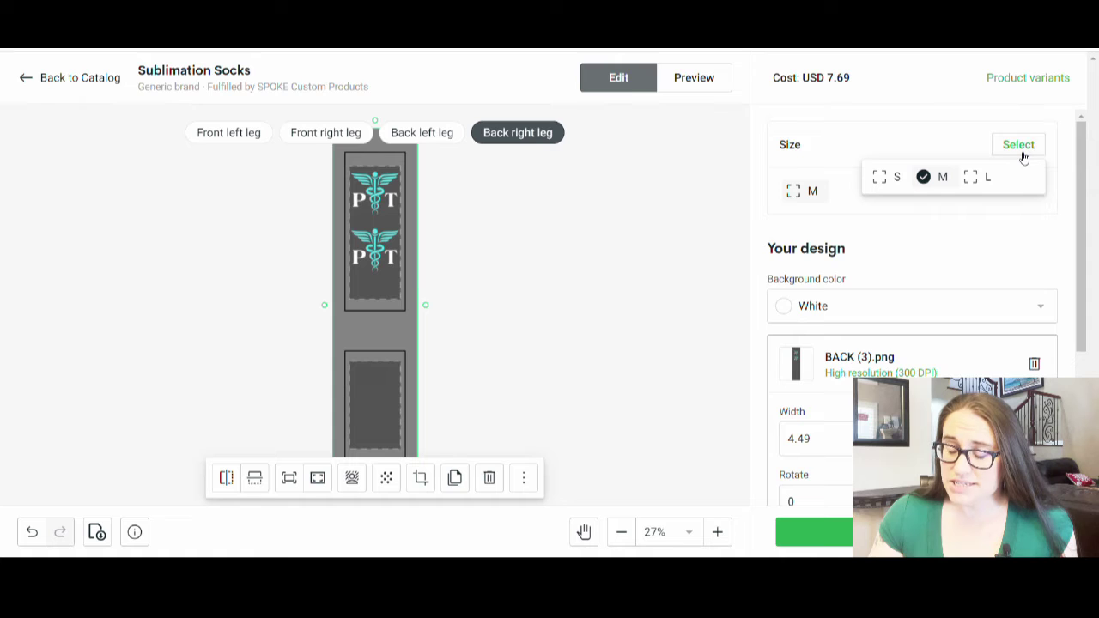
click(974, 180)
click(888, 182)
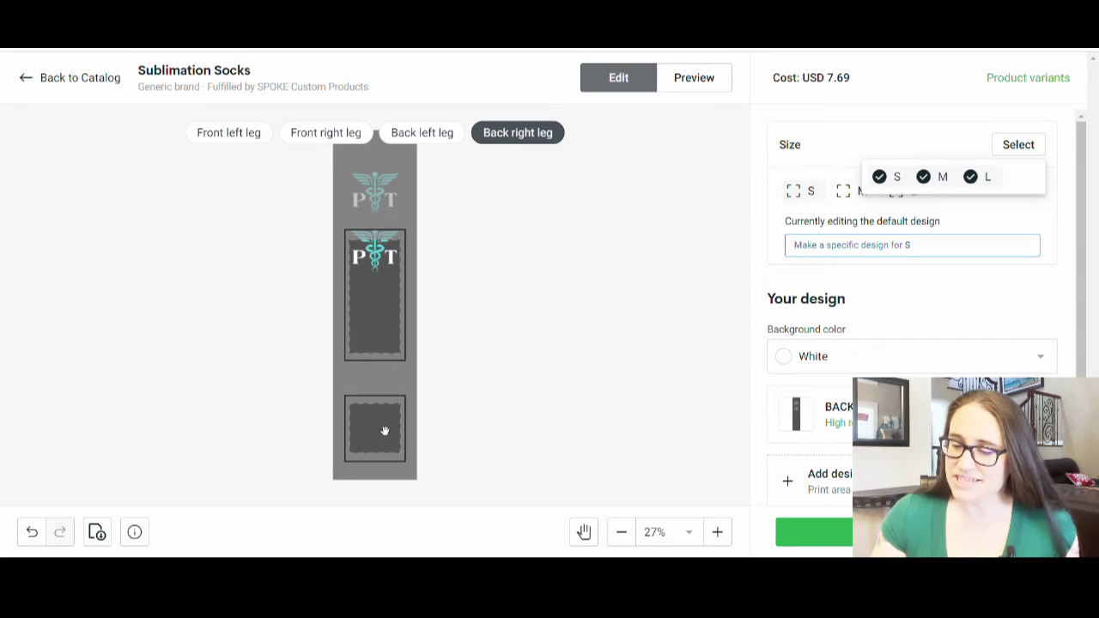
click(973, 177)
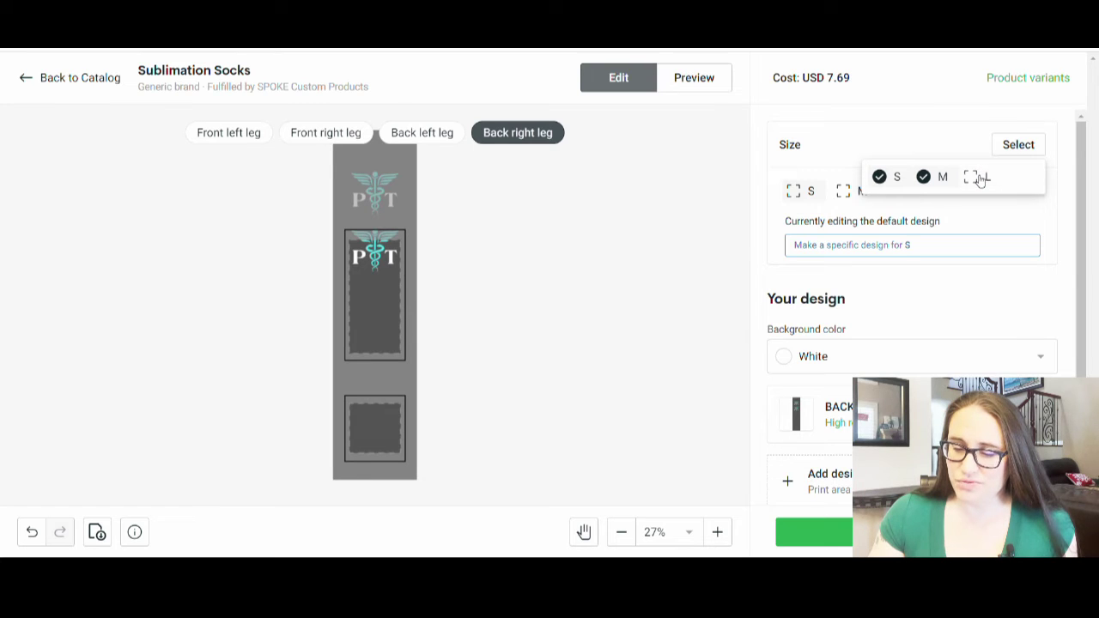
click(890, 182)
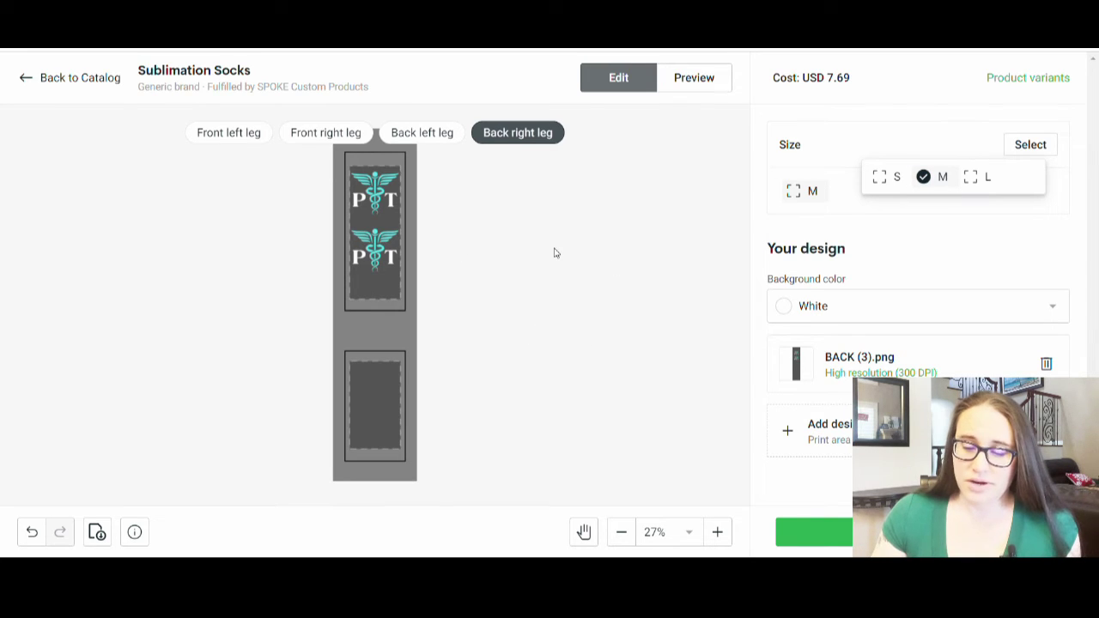
click(606, 316)
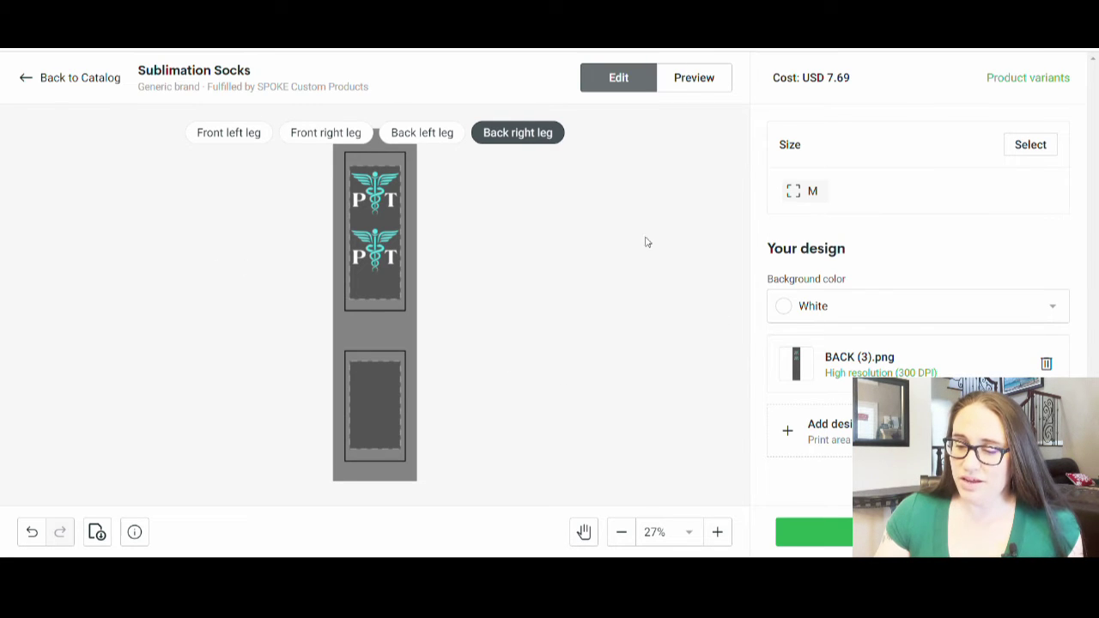
Step: Add size S to the selected sock sizes alongside M
click(1049, 151)
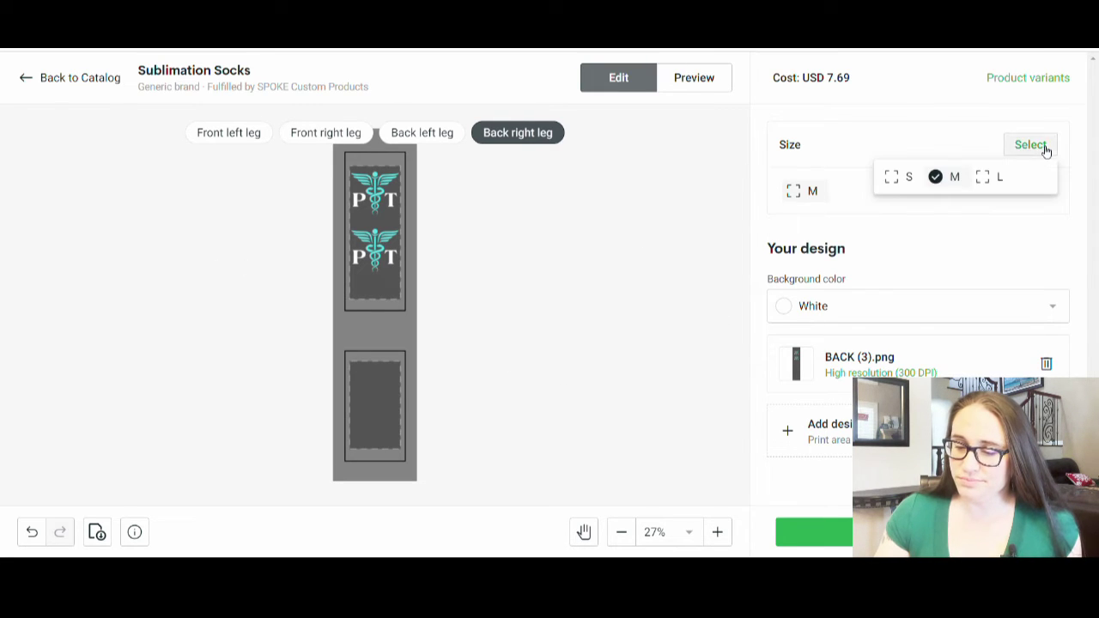
click(896, 182)
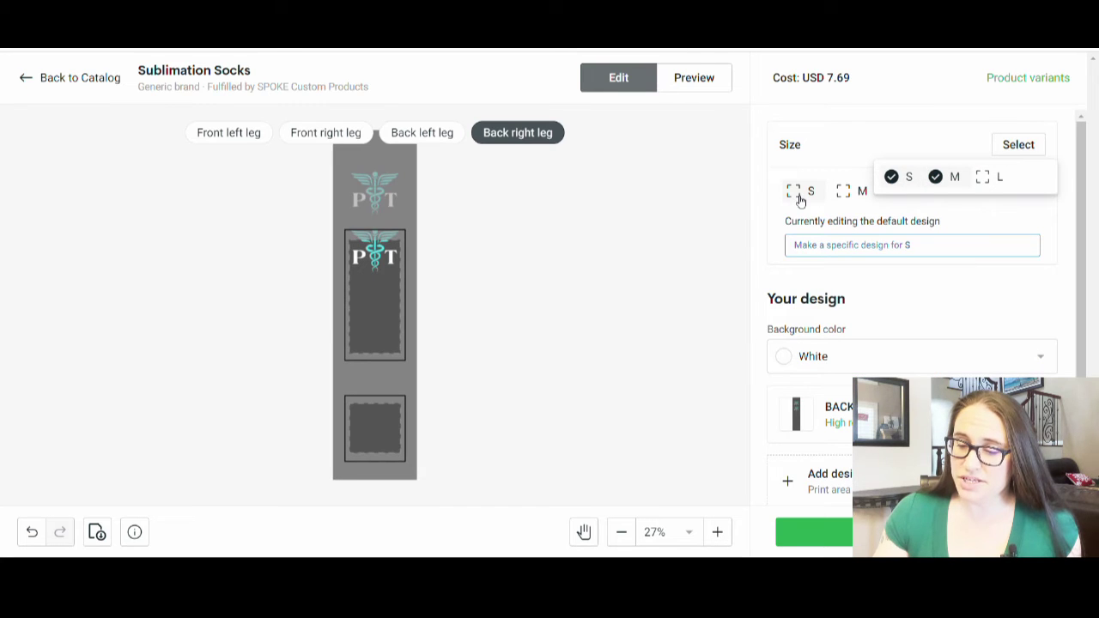
Step: Check the back right leg design with only size S selected, and switch the selection to only size M
click(929, 177)
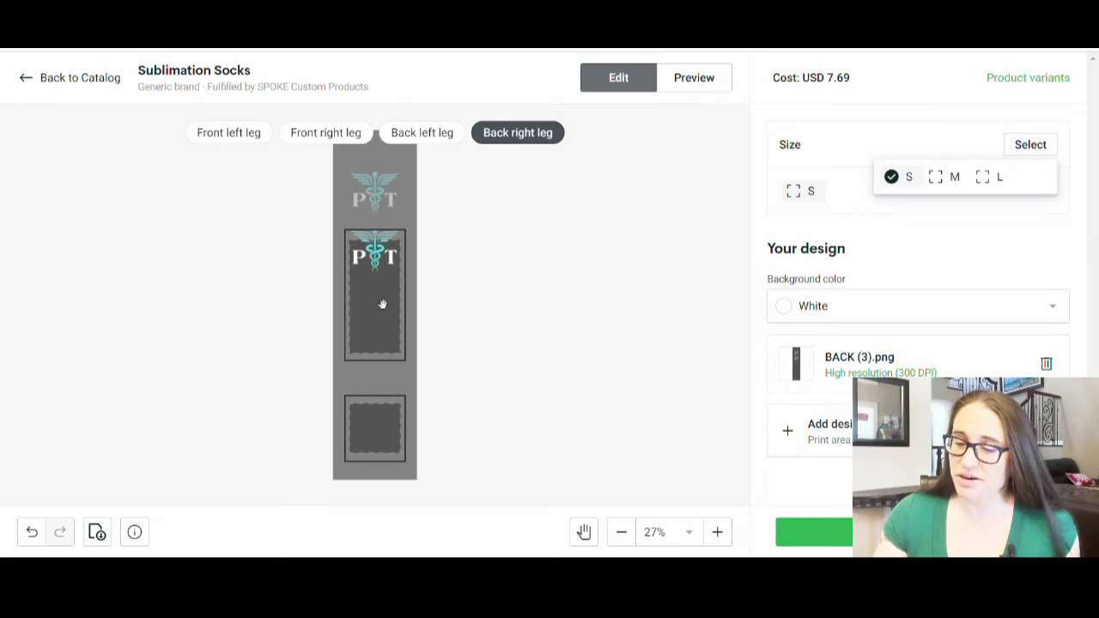
click(936, 177)
click(891, 176)
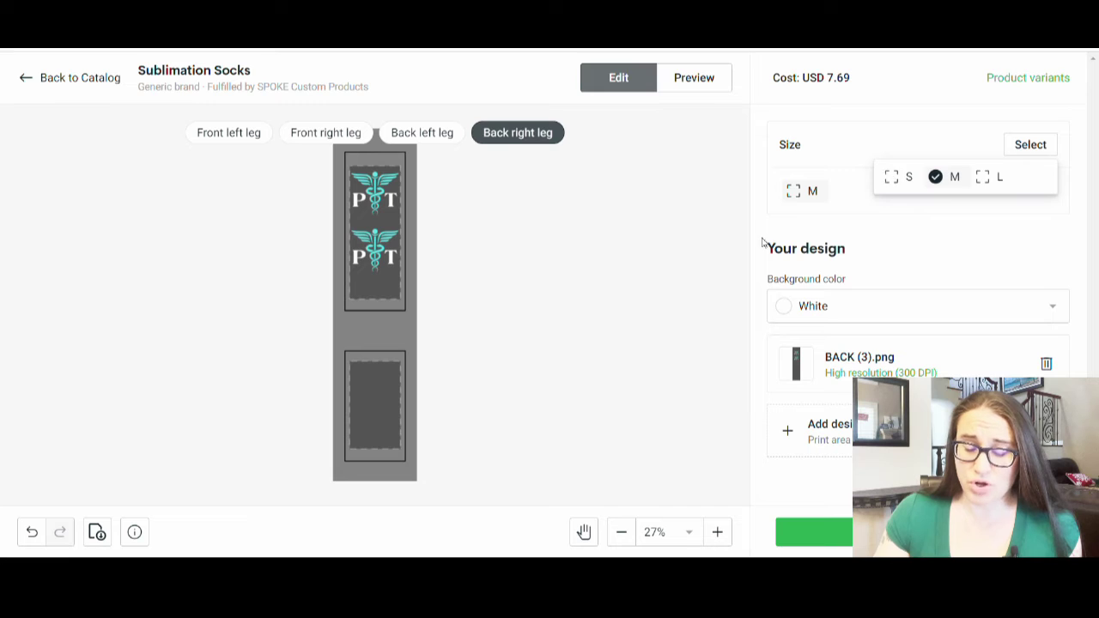
Step: Preview the size M socks in the All Sides, Left Front and Back, and Pose 1 mockup views
scroll(578, 254, up, 2)
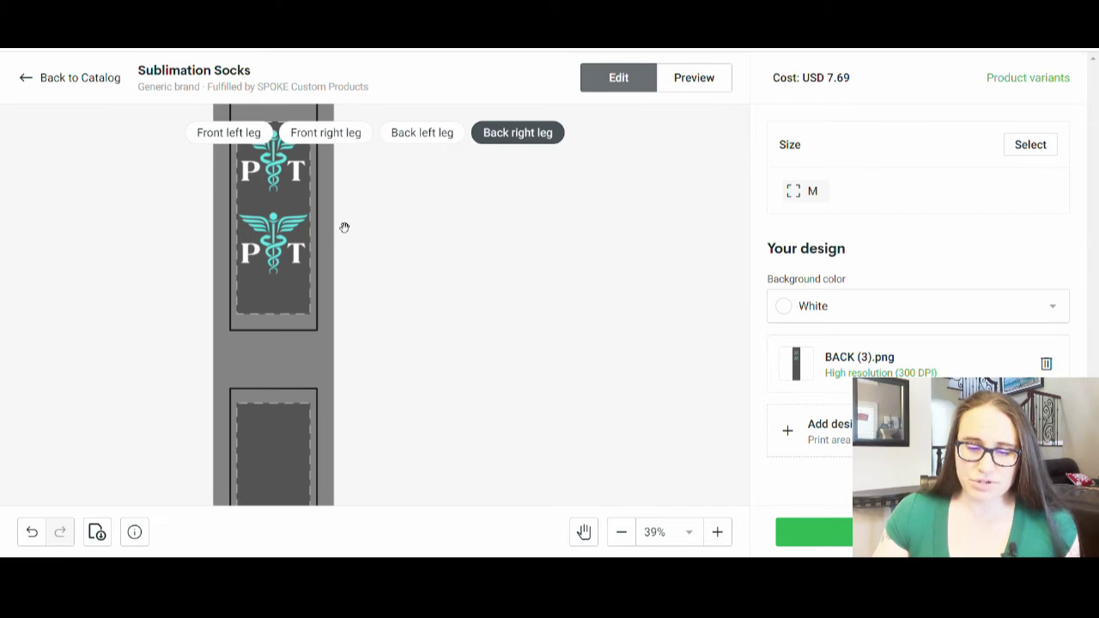
click(702, 82)
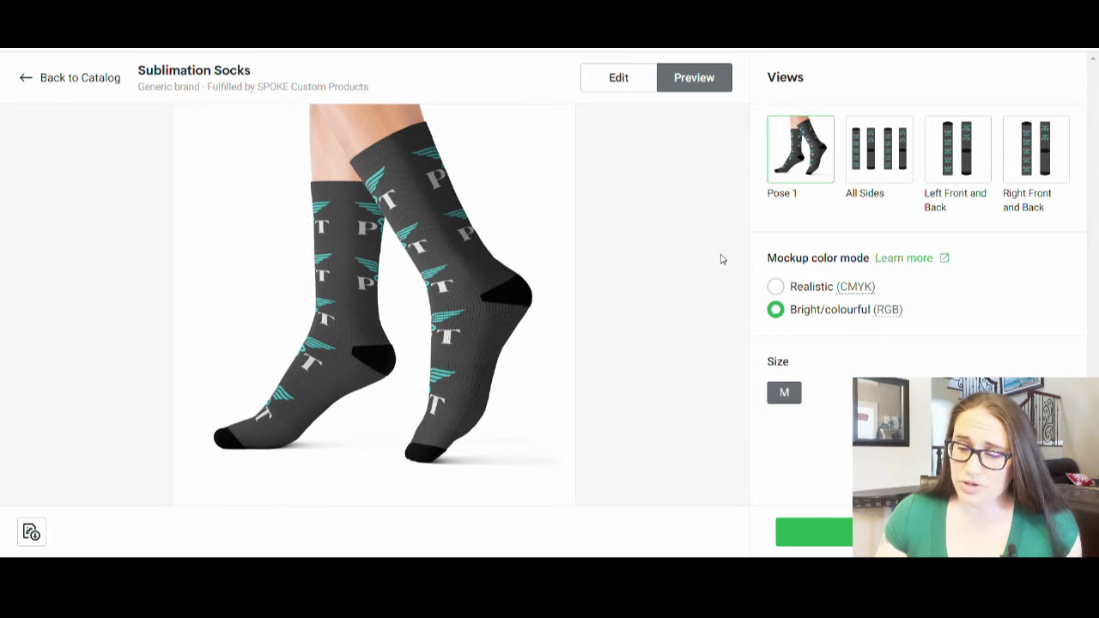
click(879, 170)
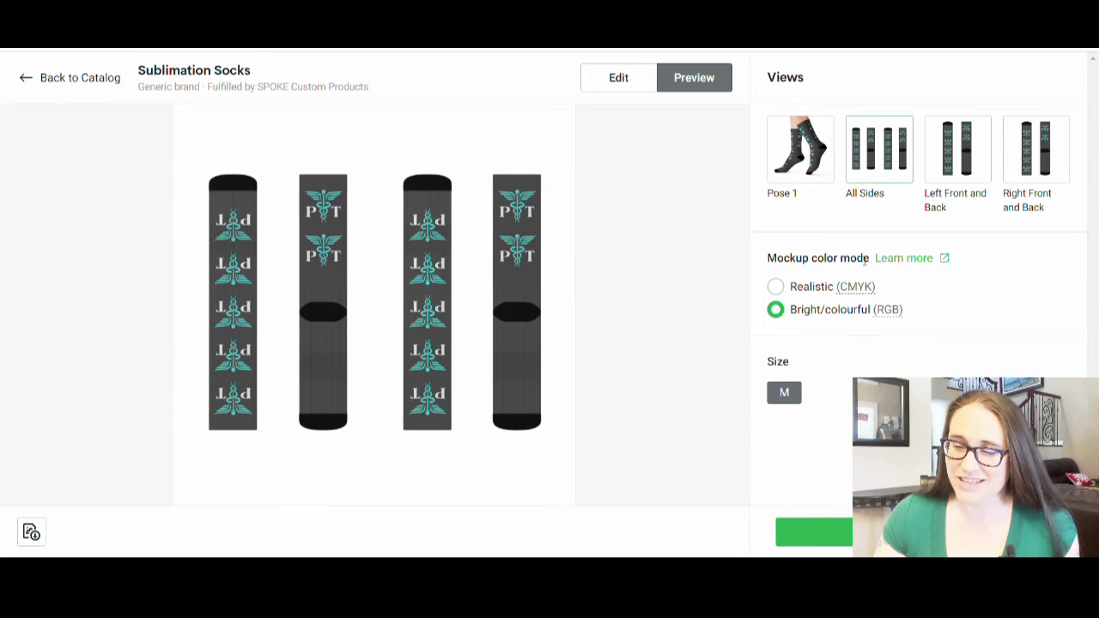
click(977, 146)
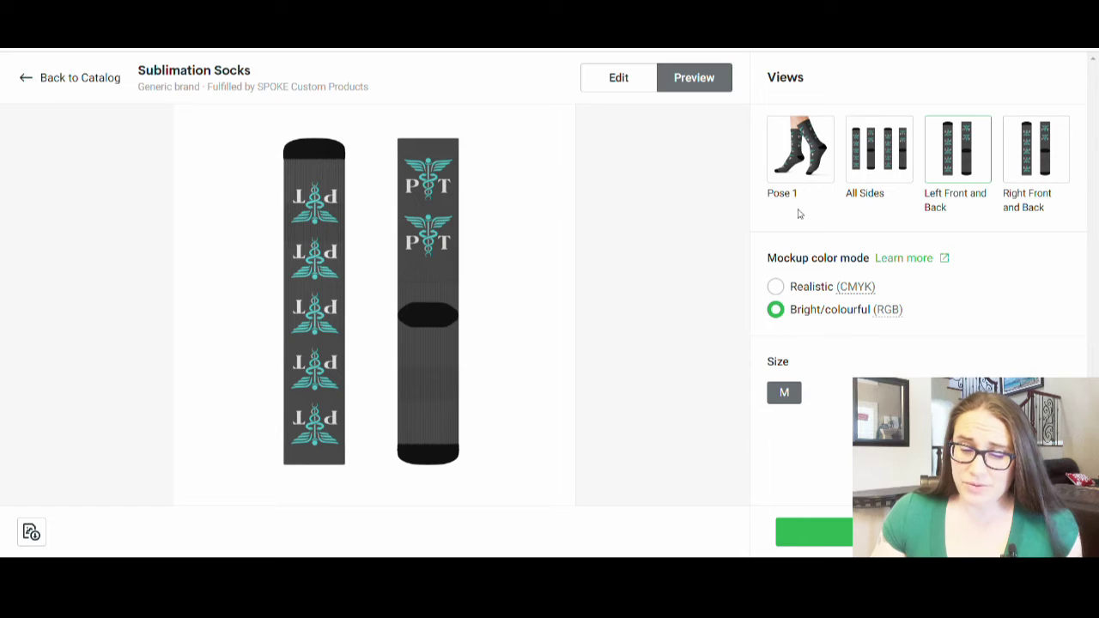
click(784, 151)
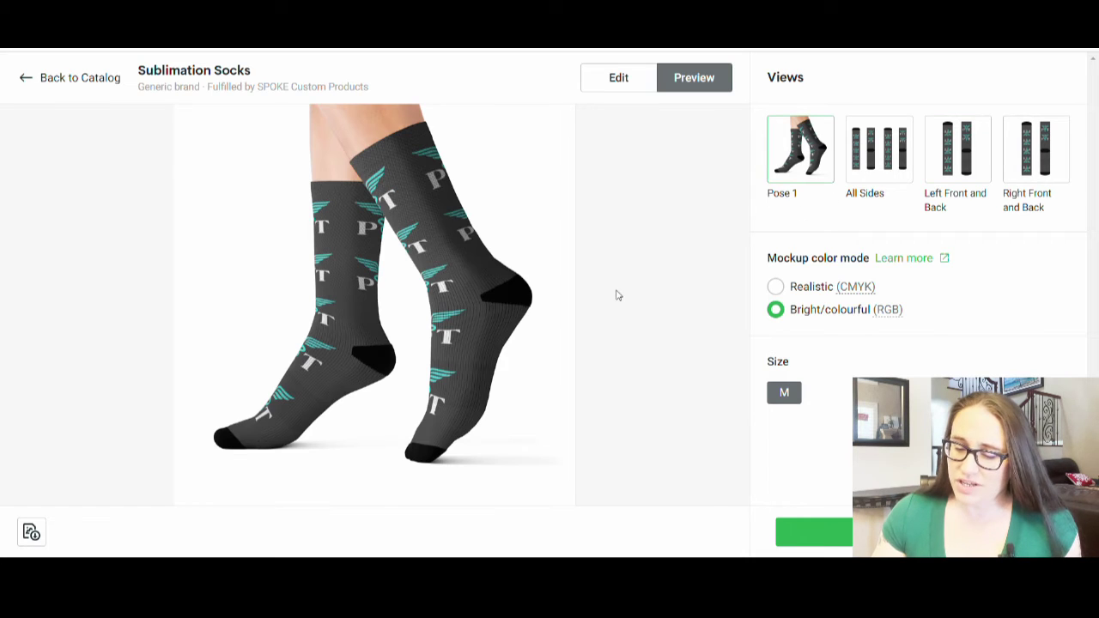
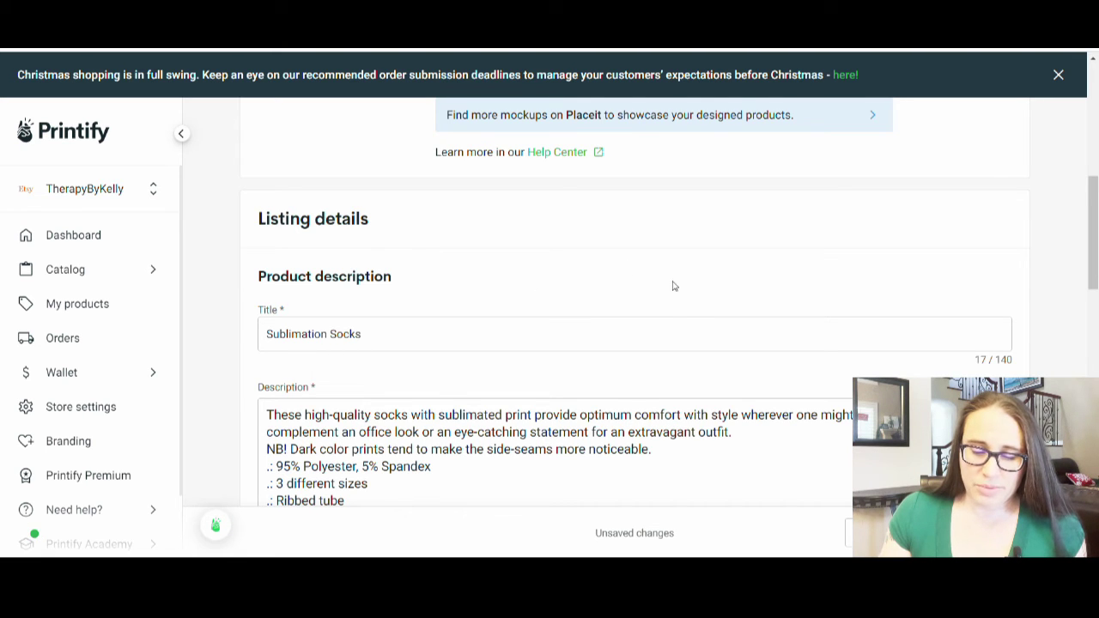
Step: Review the sock listing's title, description, shipping profile, variant pricing, publishing settings and product sync options
scroll(692, 289, down, 5)
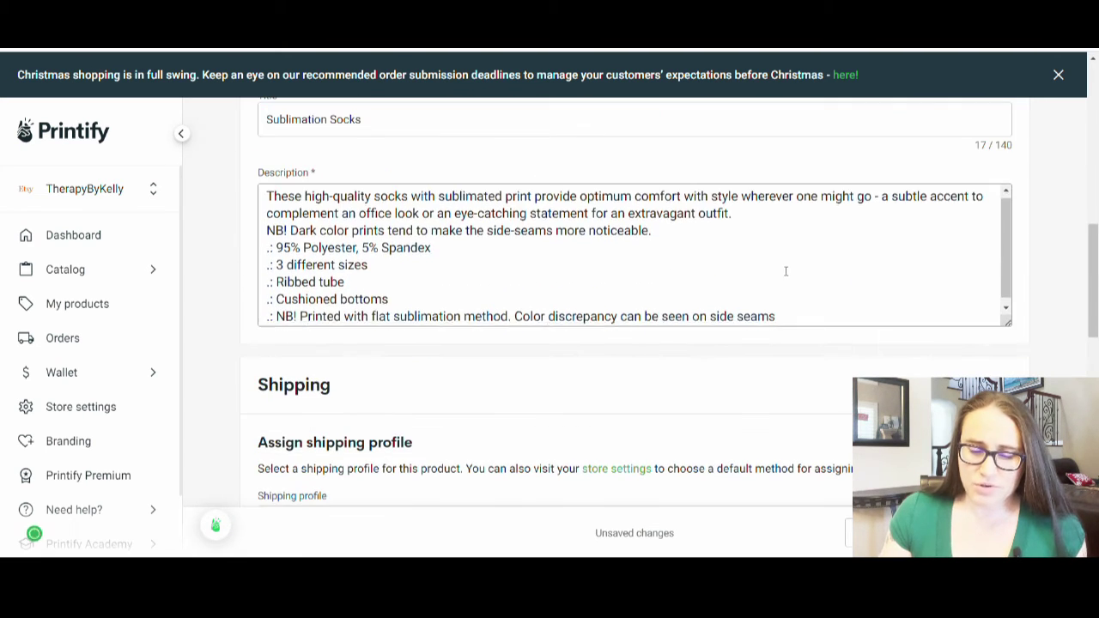
scroll(724, 246, down, 3)
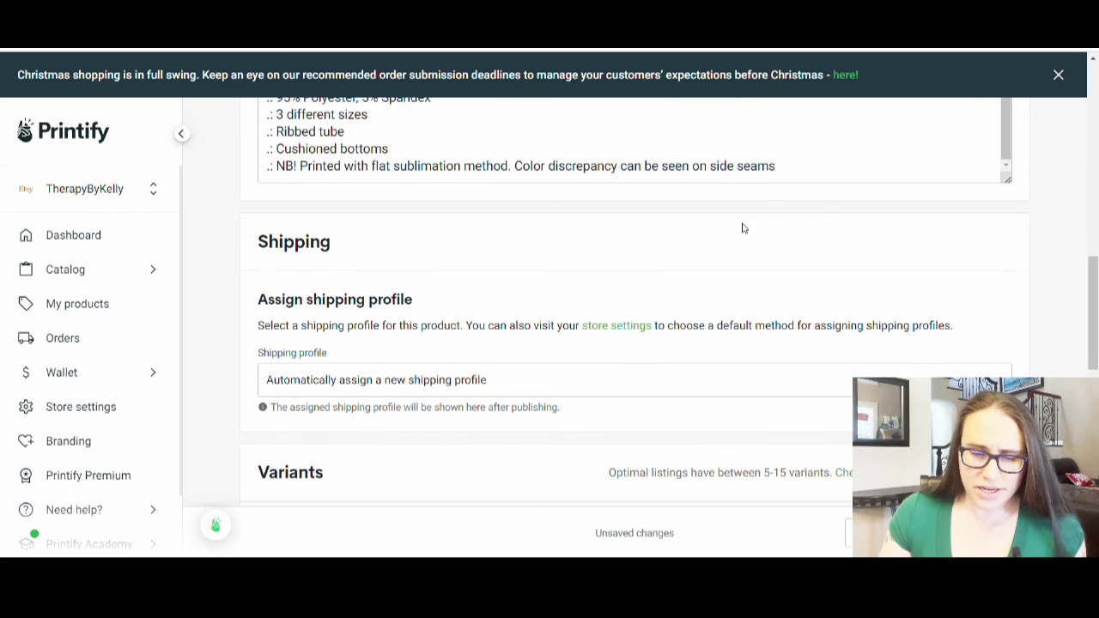
scroll(658, 238, up, 3)
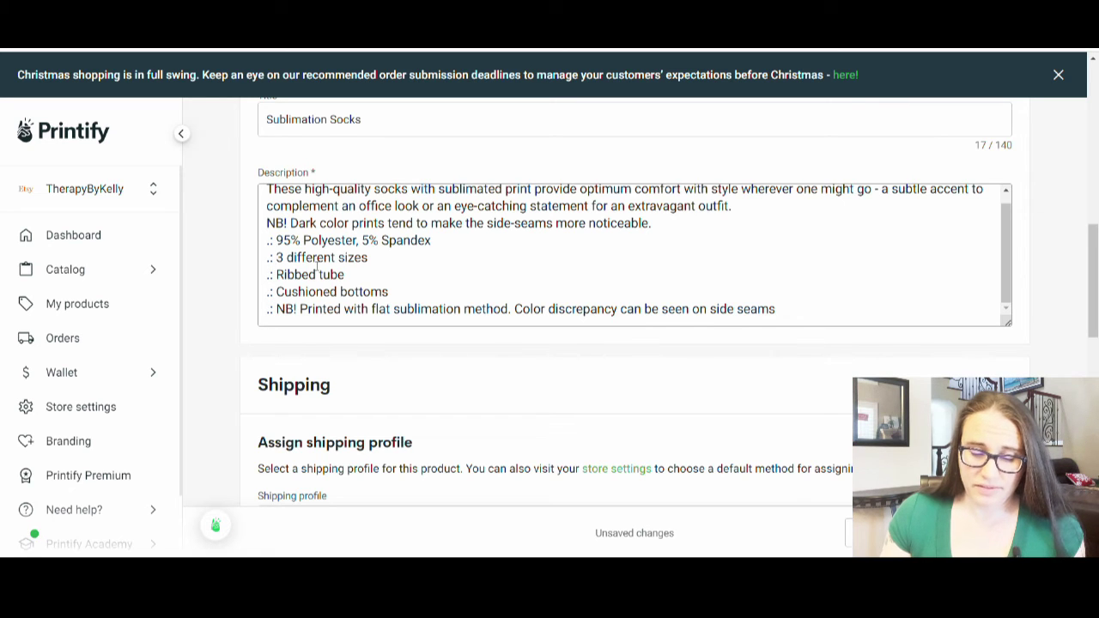
scroll(581, 248, down, 3)
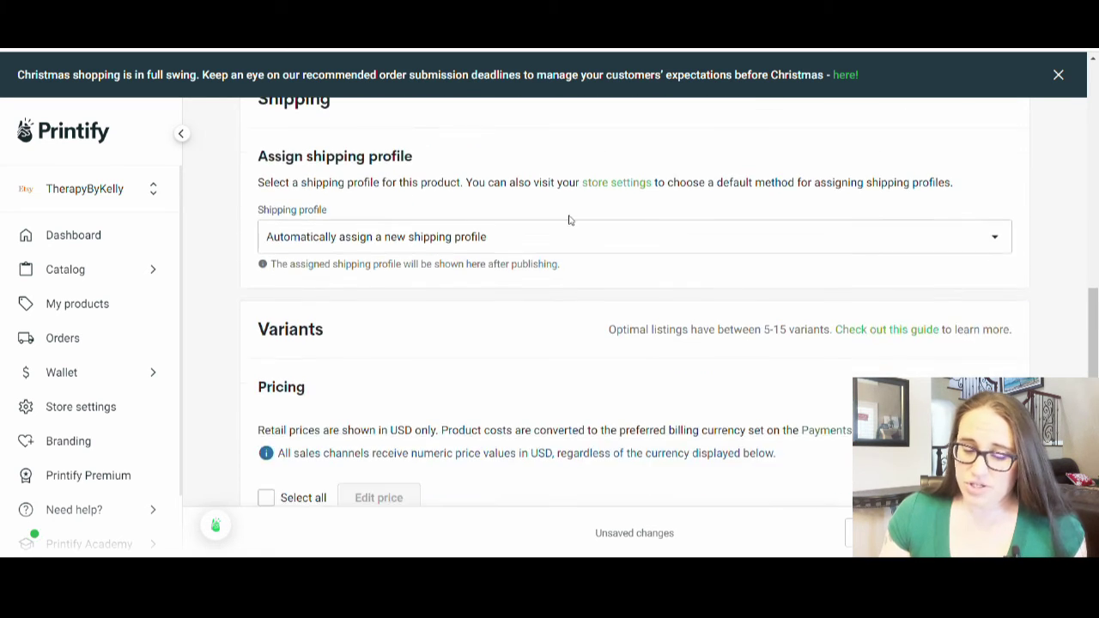
scroll(549, 232, down, 2)
scroll(601, 219, down, 2)
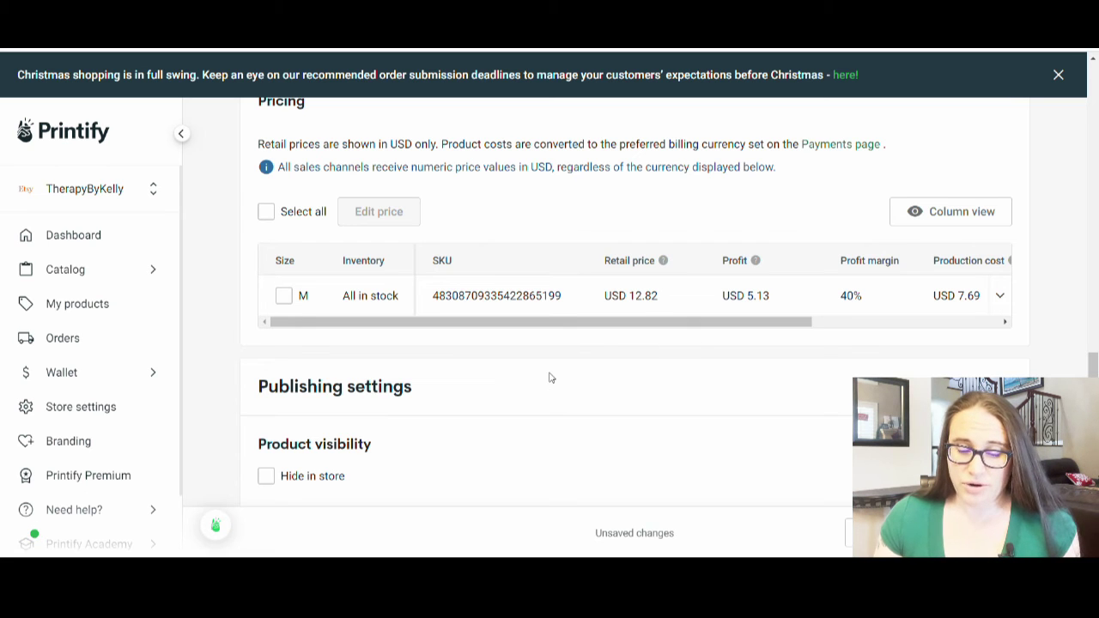
scroll(636, 361, down, 3)
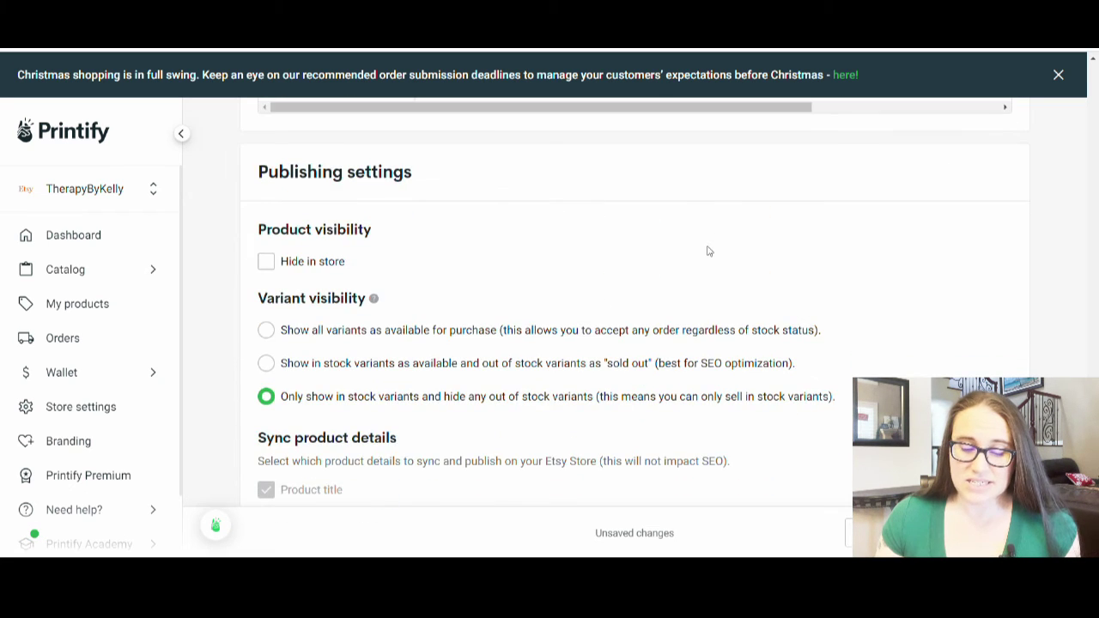
scroll(705, 251, down, 2)
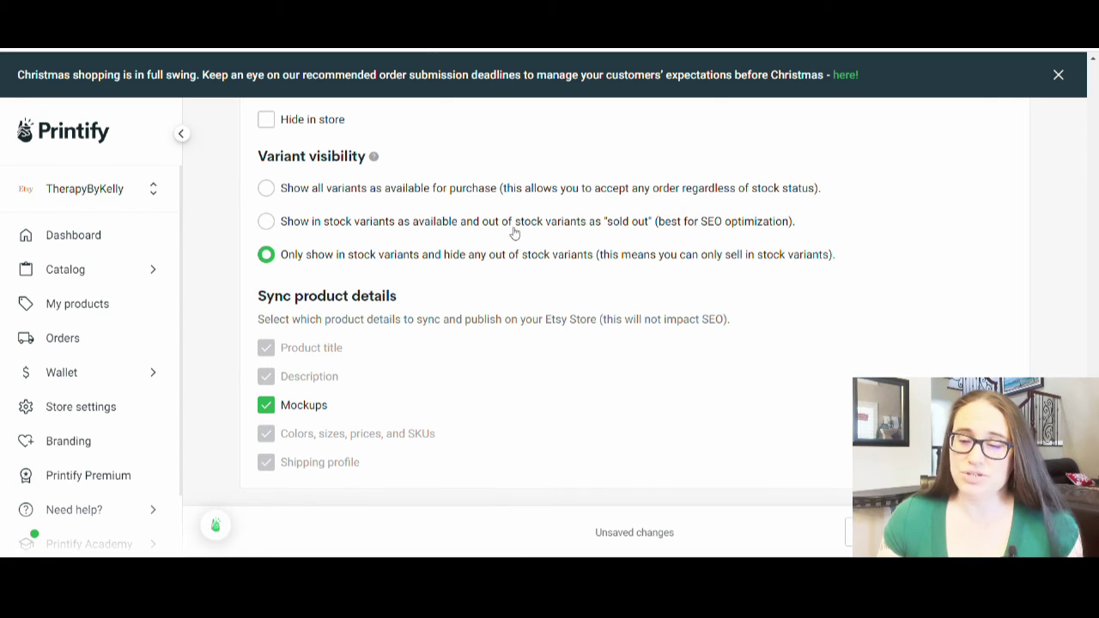
scroll(643, 282, up, 2)
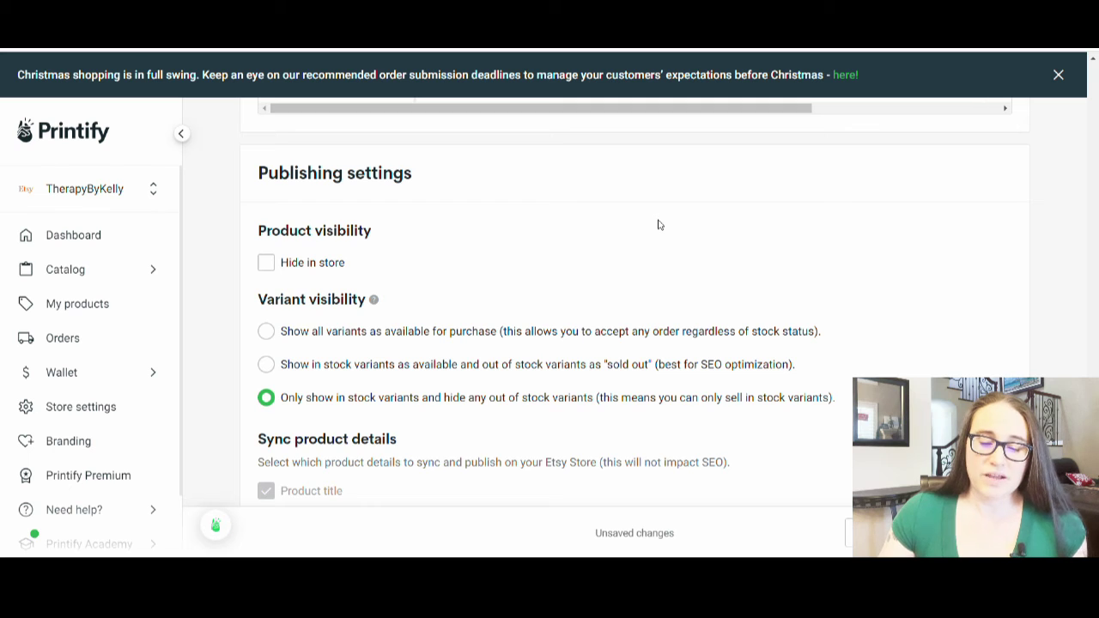